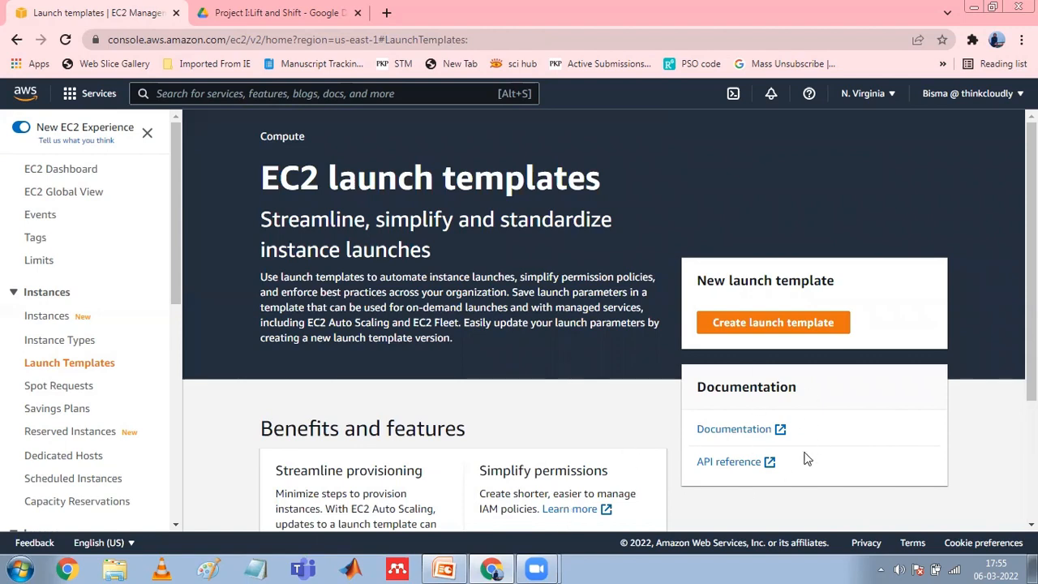
Open the EC2 instances list, select the running t2.micro instance and look through its available instance settings actions.
mouse_move(1031, 260)
left_mouse_down()
mouse_move(1031, 378)
mouse_move(1031, 280)
left_mouse_up()
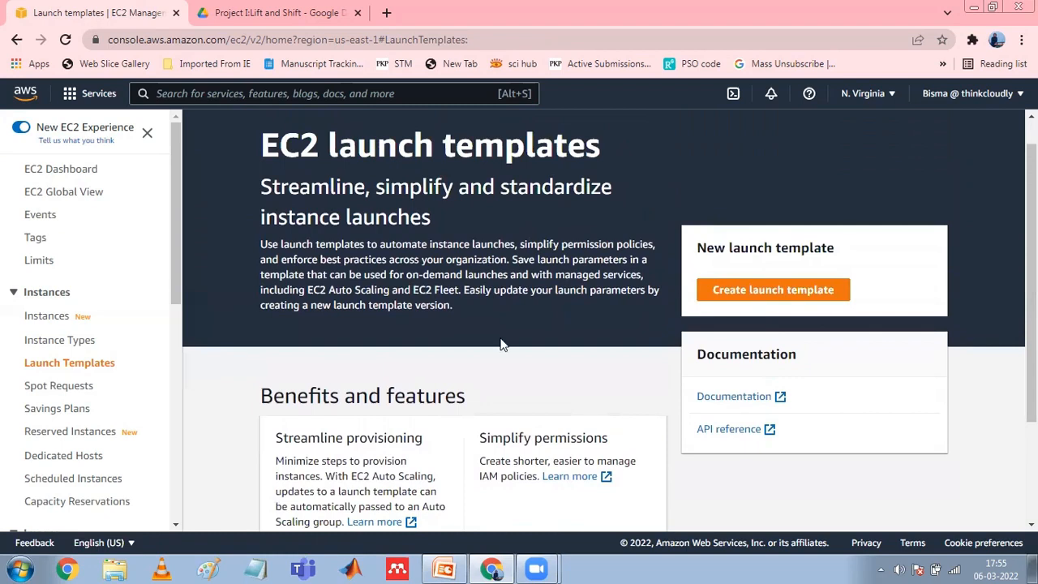
left_click(38, 317)
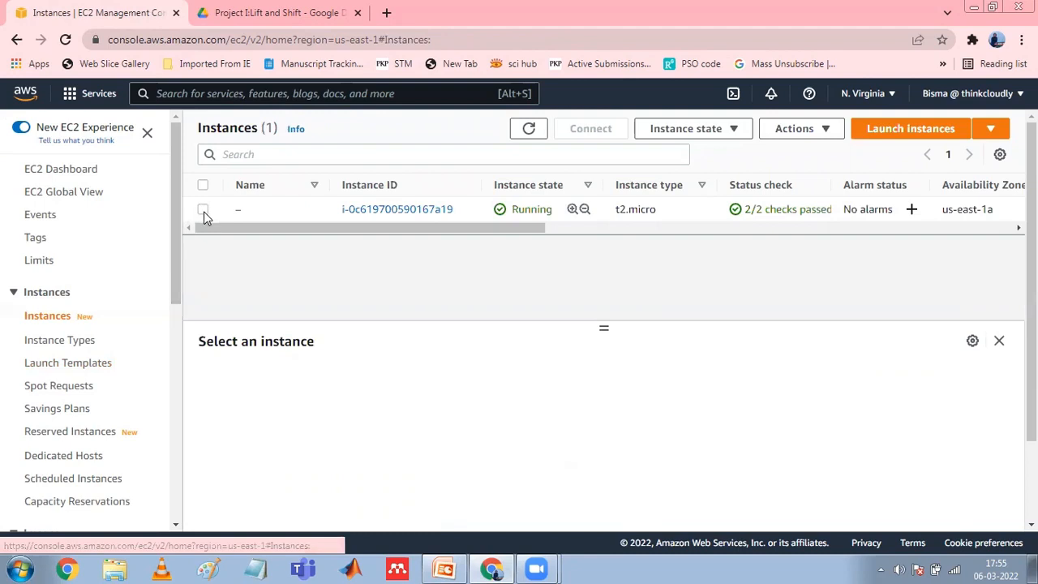
left_click(204, 210)
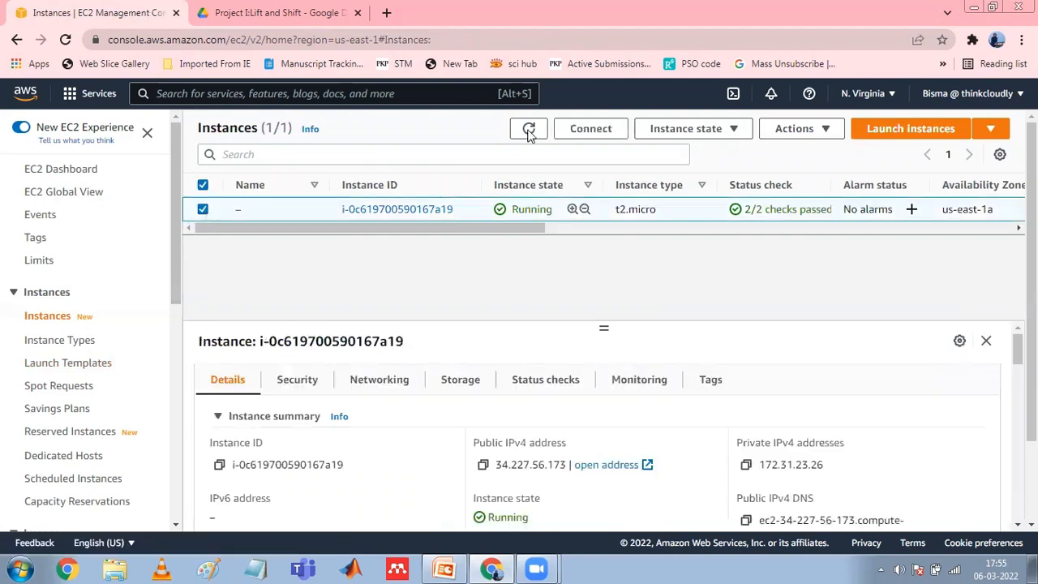
left_click(821, 132)
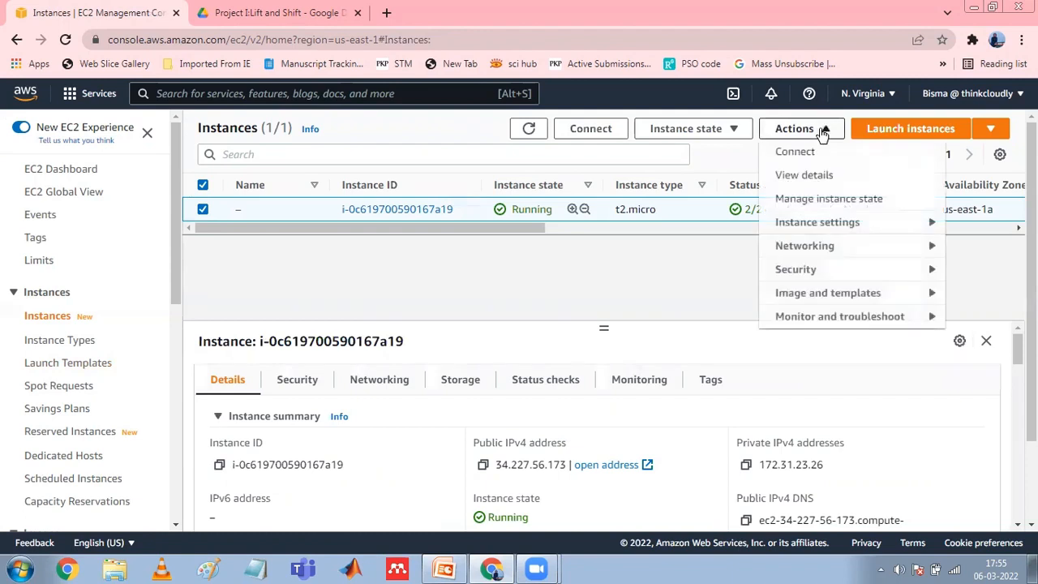
left_click(815, 229)
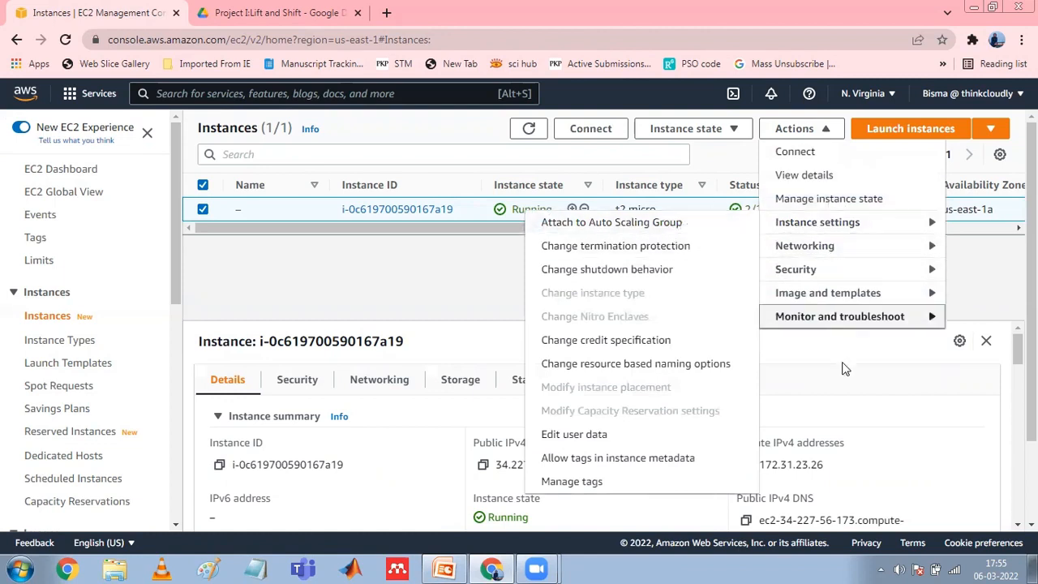
left_click(375, 313)
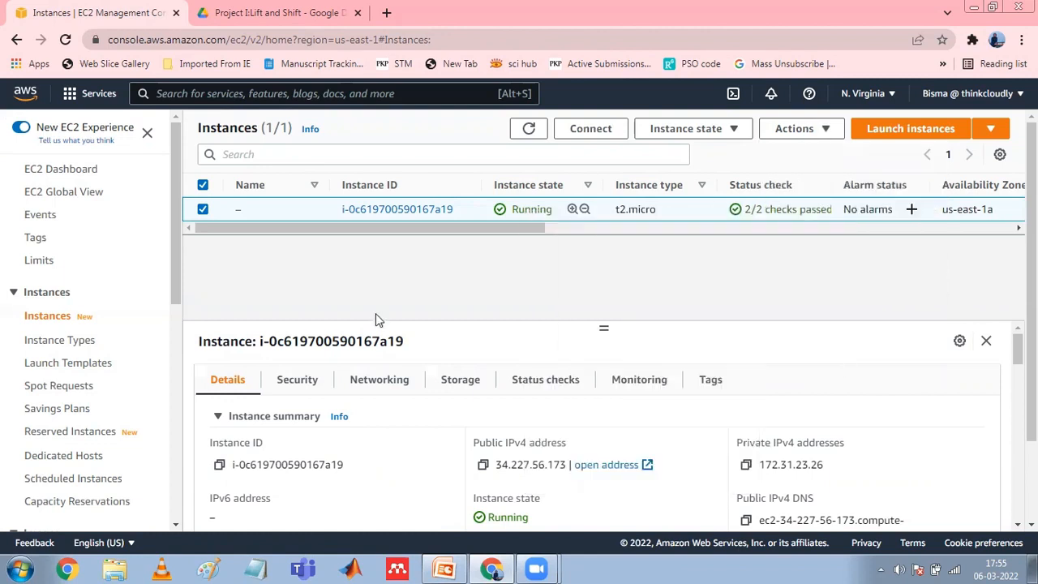
Return to the EC2 launch templates page and start creating a new launch template.
left_click(102, 365)
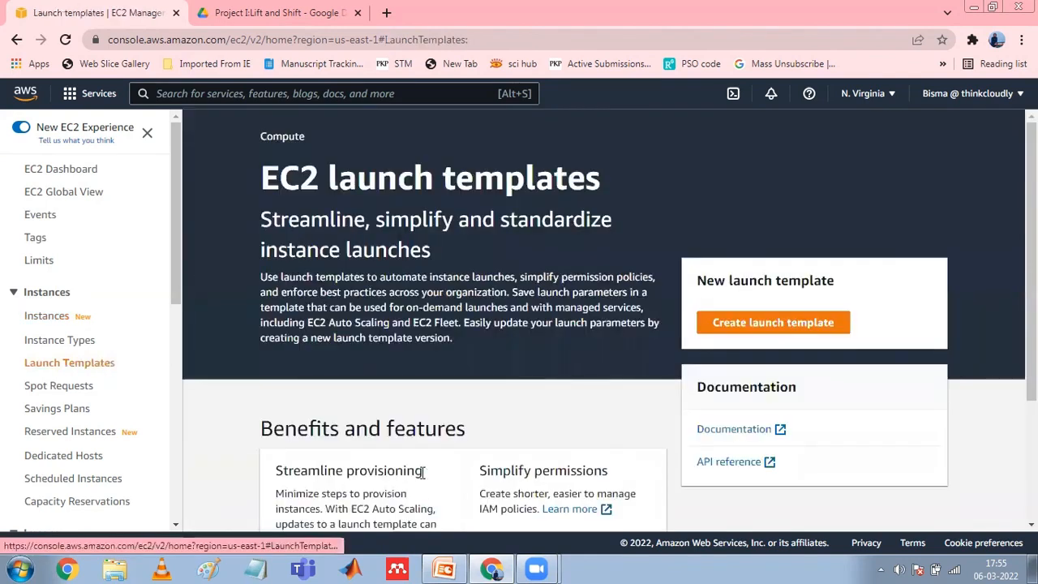
scroll(604, 324, "down", 3)
scroll(604, 324, "up", 3)
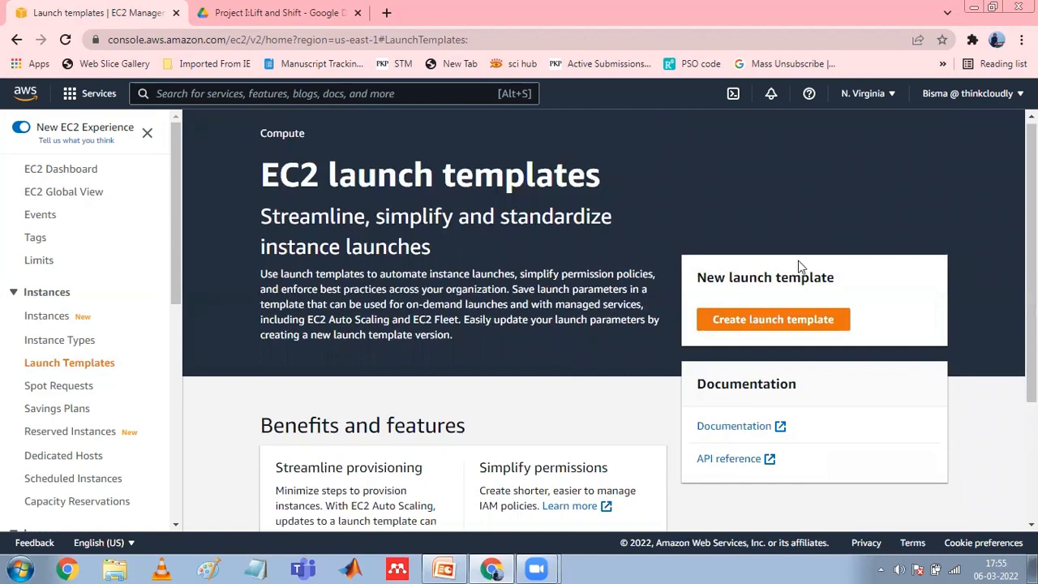
left_click(776, 322)
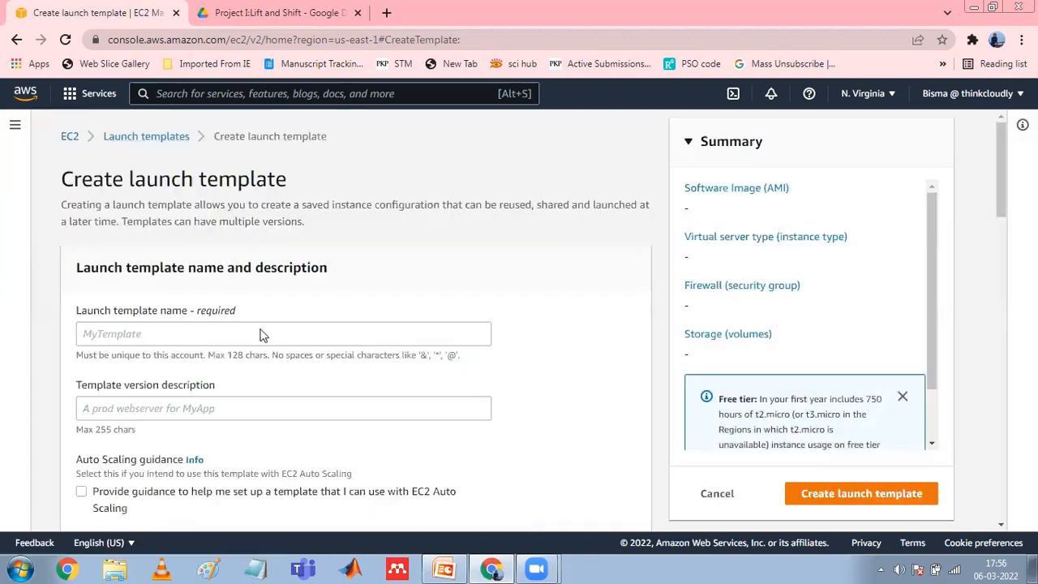
Name the launch template test1 and enter myapp as the template version description.
left_click(260, 330)
type("test")
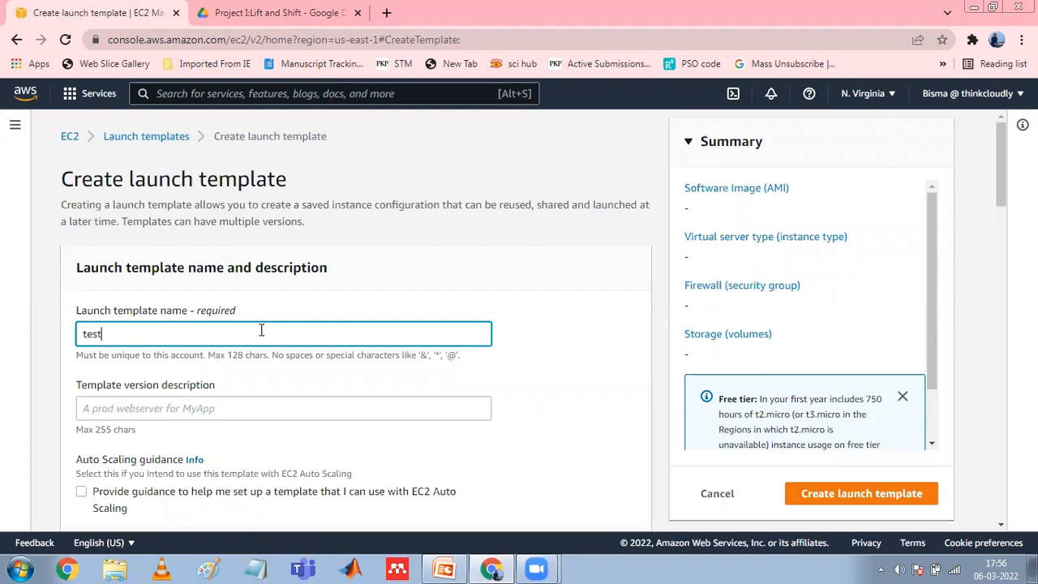
type("1")
left_click(207, 407)
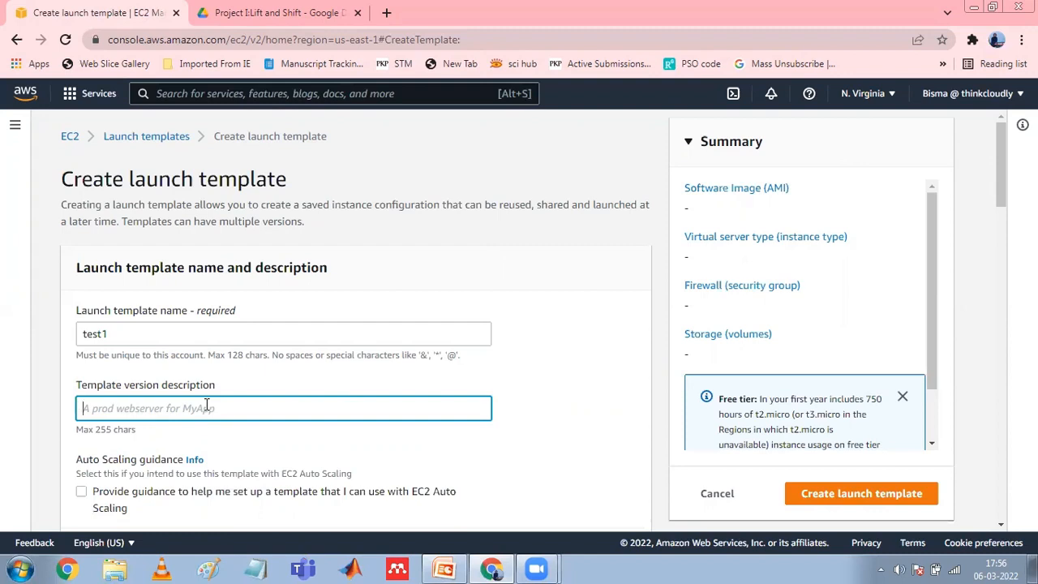
type("my")
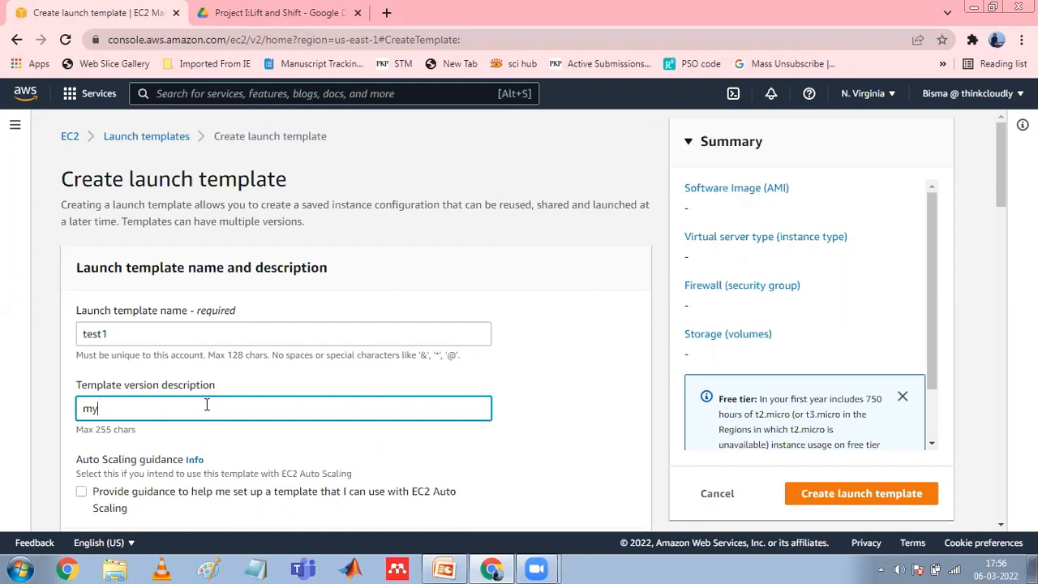
key("BackSpace")
type("app")
Set the launch template's instance type to the free tier eligible t1.micro.
left_click_drag(1003, 185, 1003, 507)
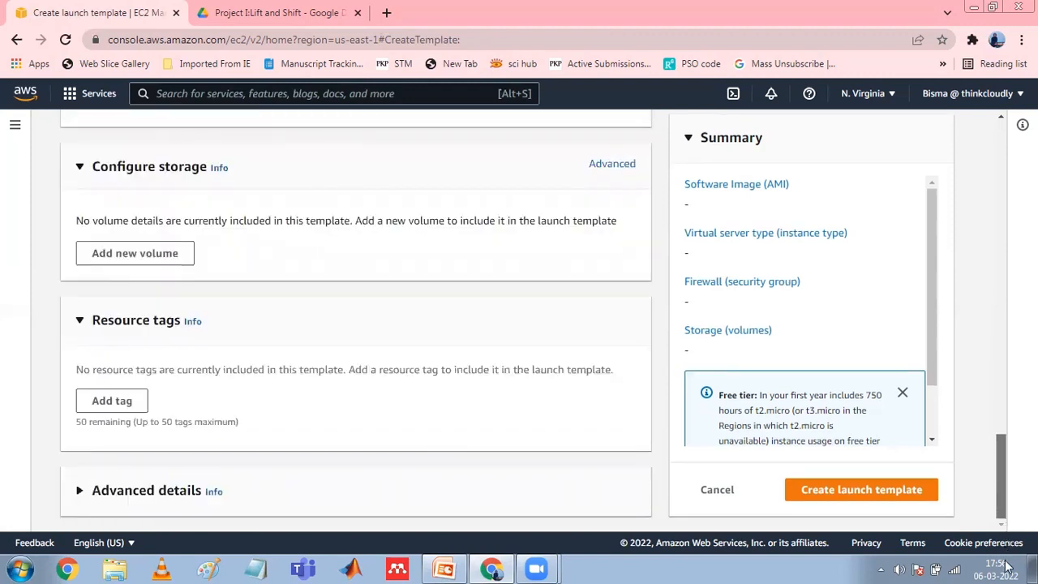
scroll(1001, 422, "up", 8)
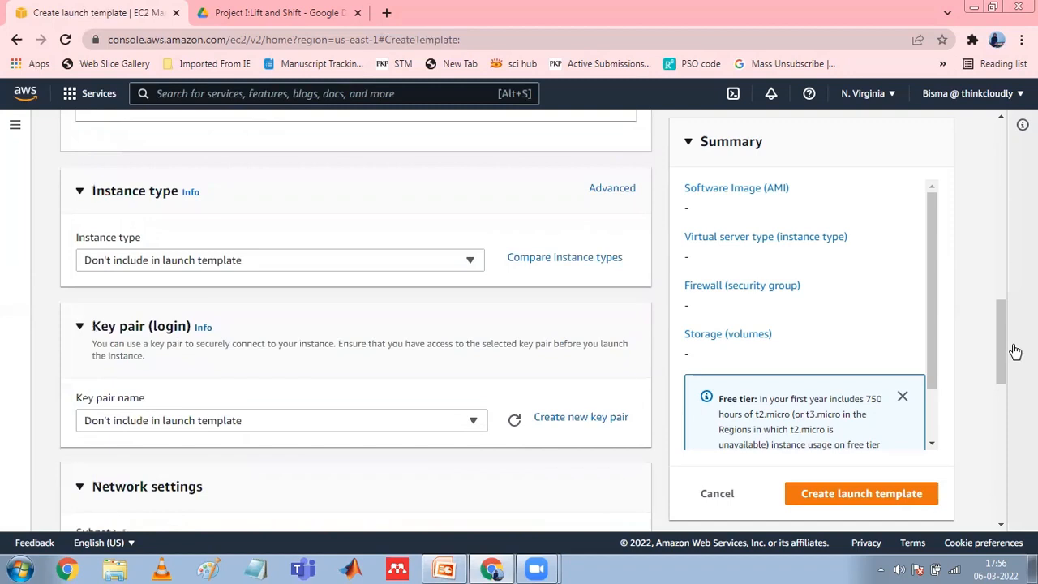
scroll(1000, 348, "up", 5)
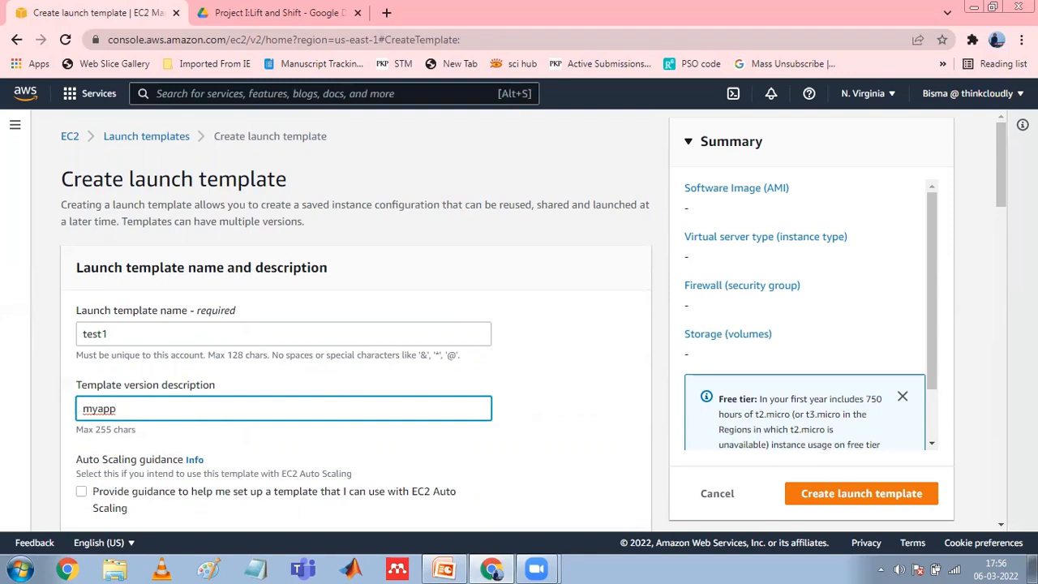
left_click_drag(1000, 183, 1000, 318)
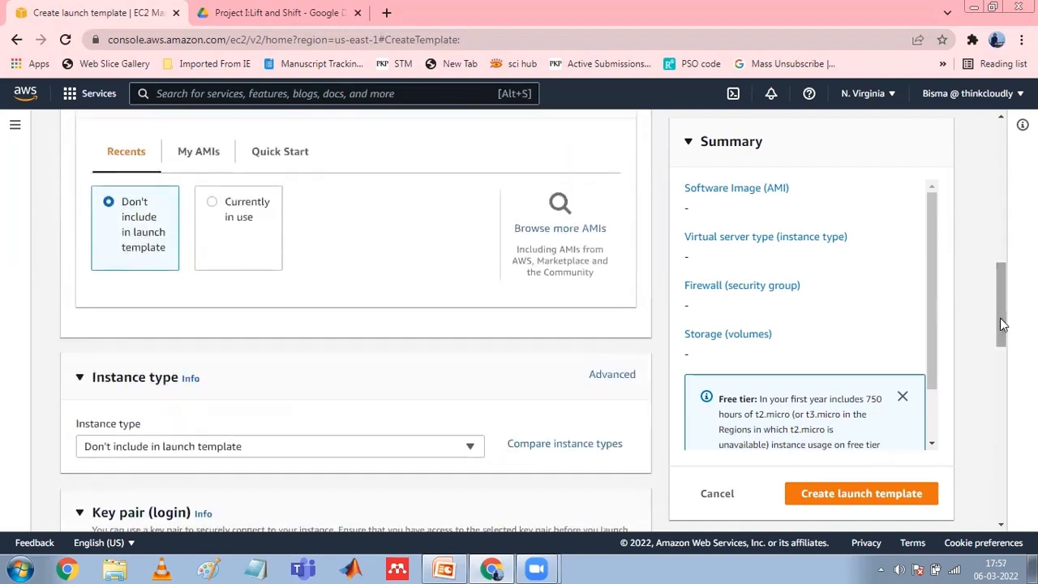
left_click(470, 448)
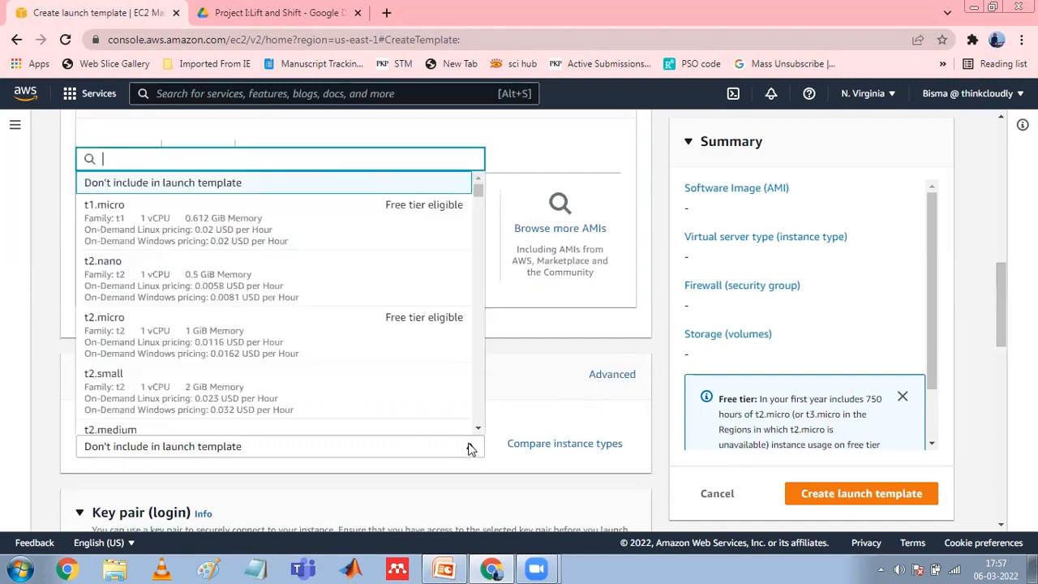
left_click(376, 227)
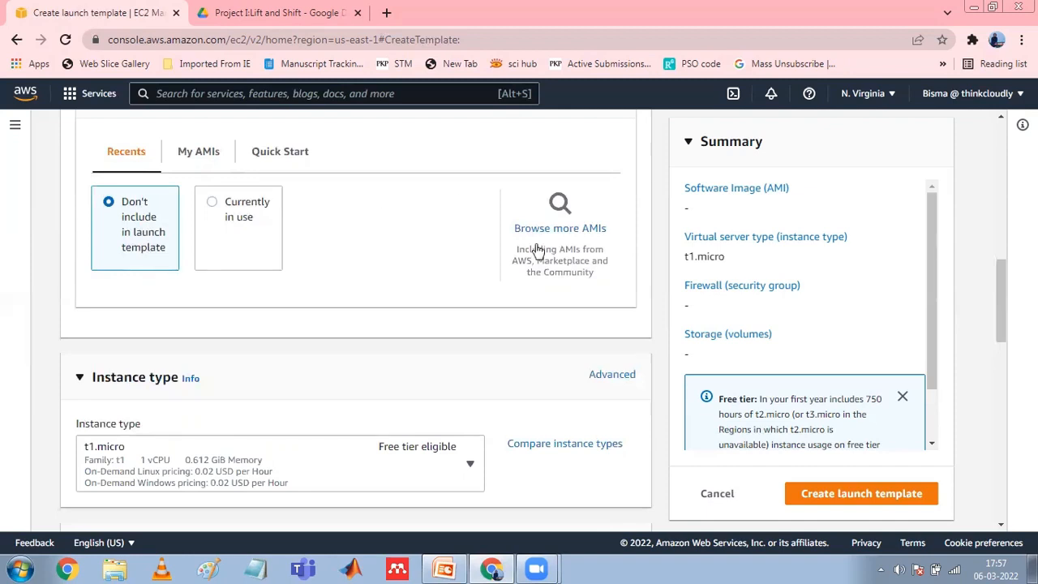
In the network settings, choose subnet-0d7de9a733a6fbd70 and set the firewall to use an existing security group.
left_click_drag(1003, 283, 992, 328)
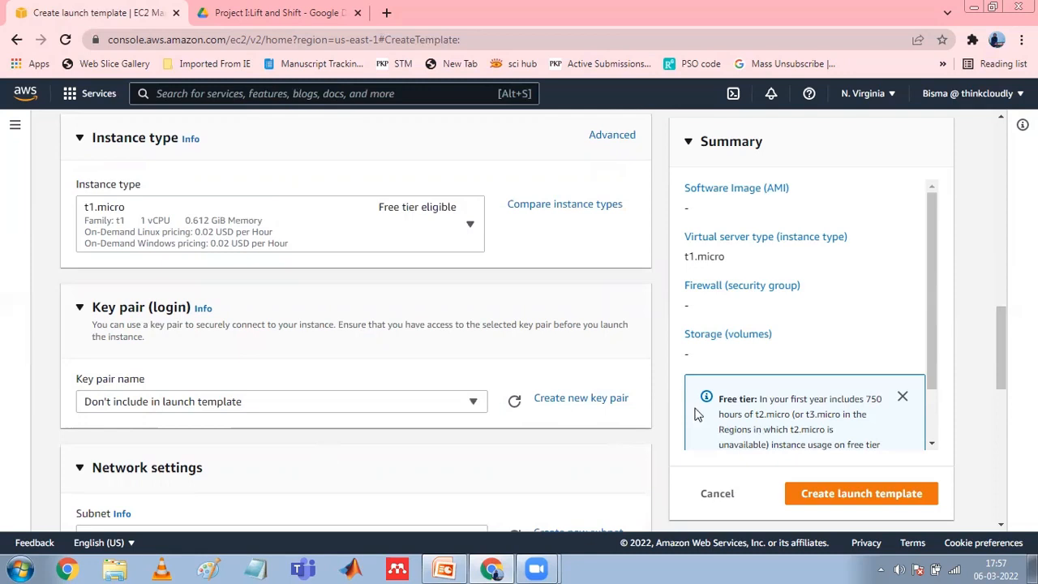
left_click_drag(1003, 351, 1006, 388)
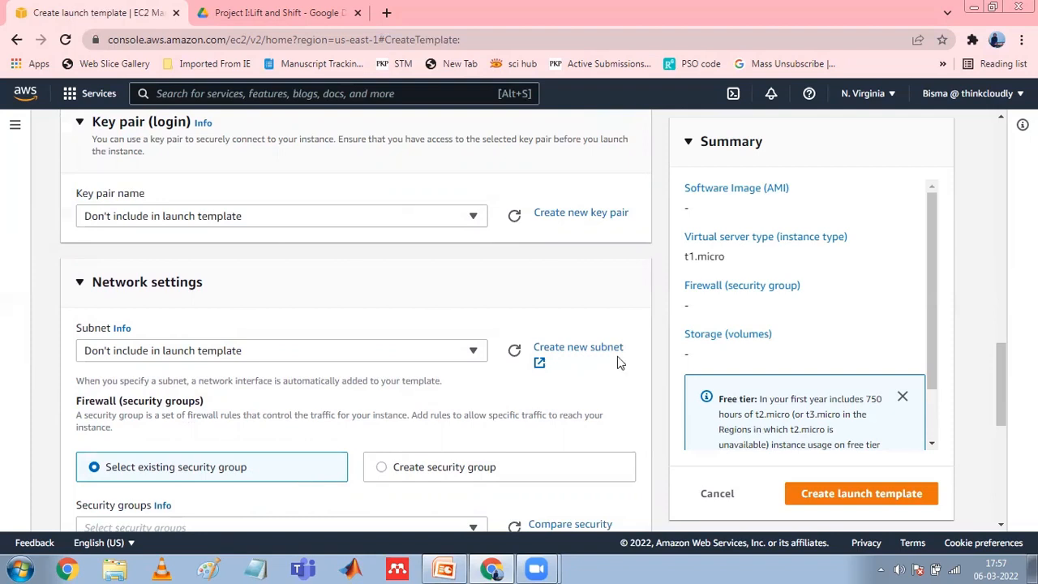
mouse_move(998, 371)
left_mouse_down()
mouse_move(1000, 420)
mouse_move(1008, 384)
left_mouse_up()
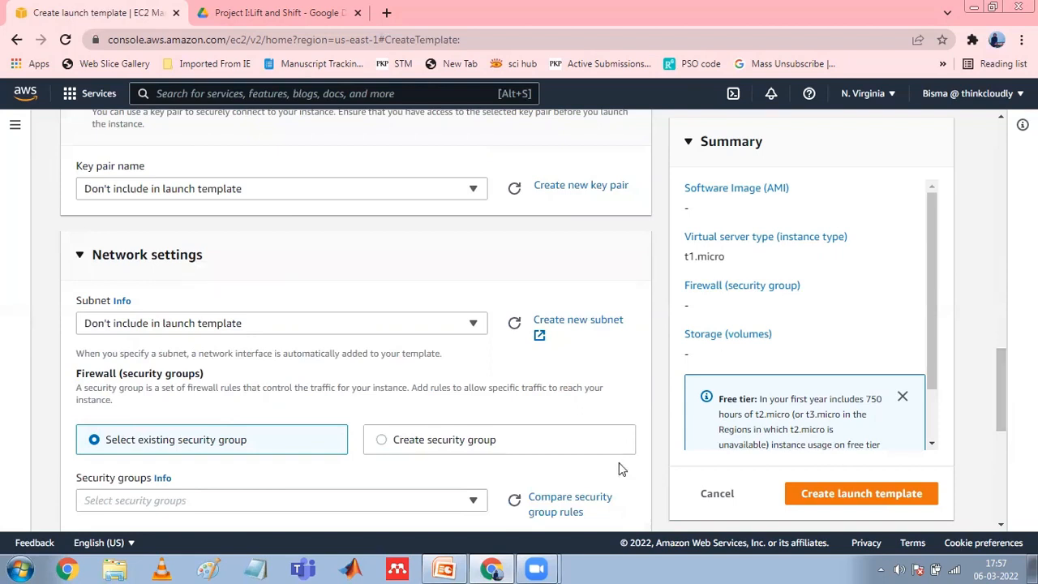
left_click(383, 441)
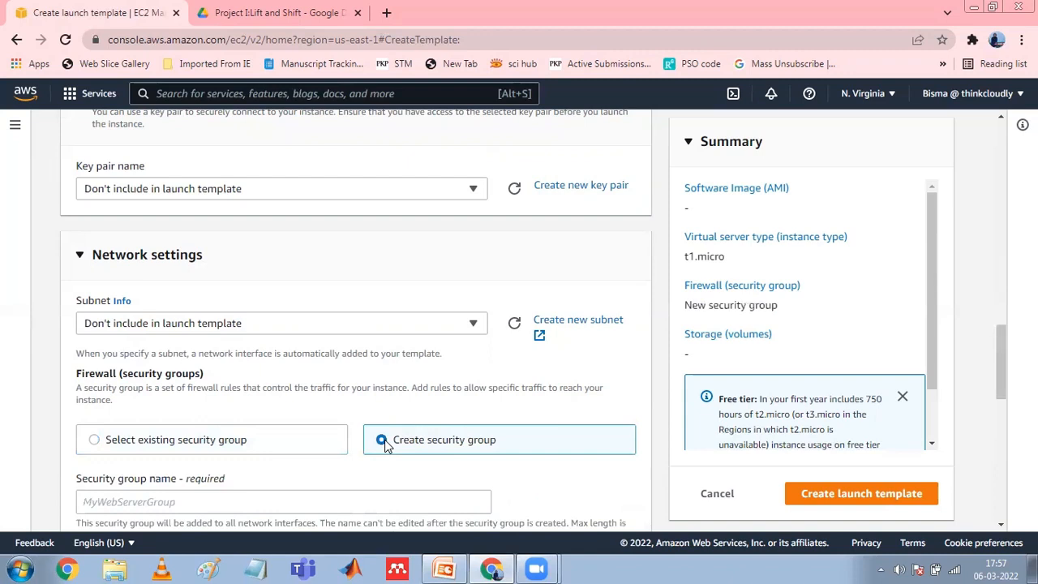
left_click(474, 325)
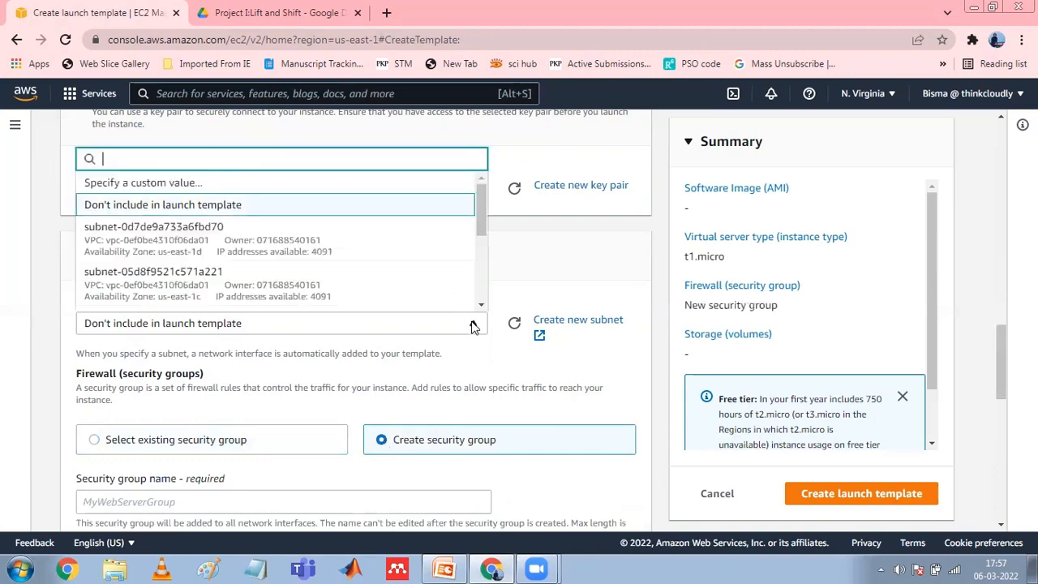
left_click(375, 242)
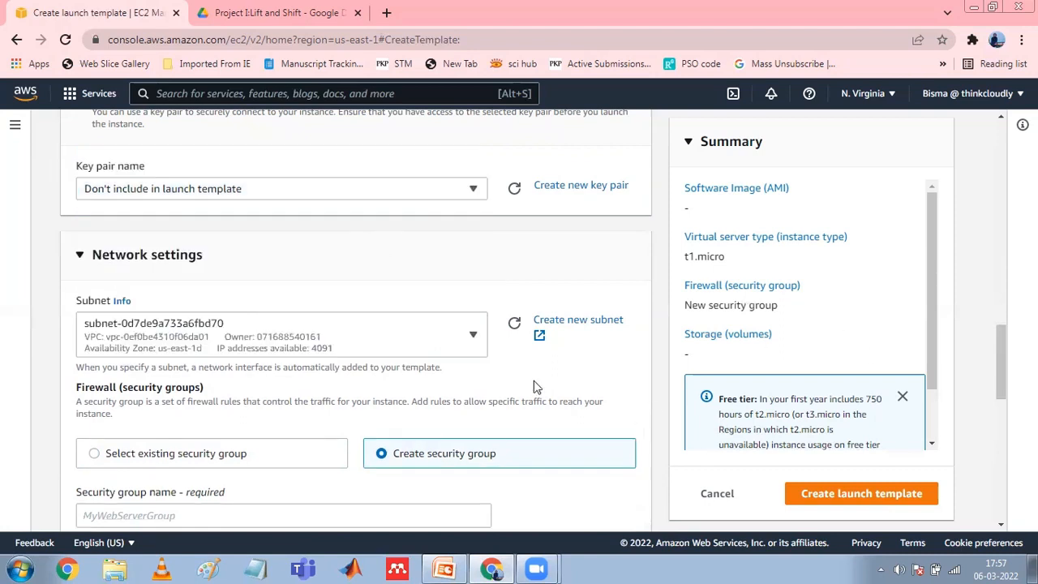
left_click(95, 454)
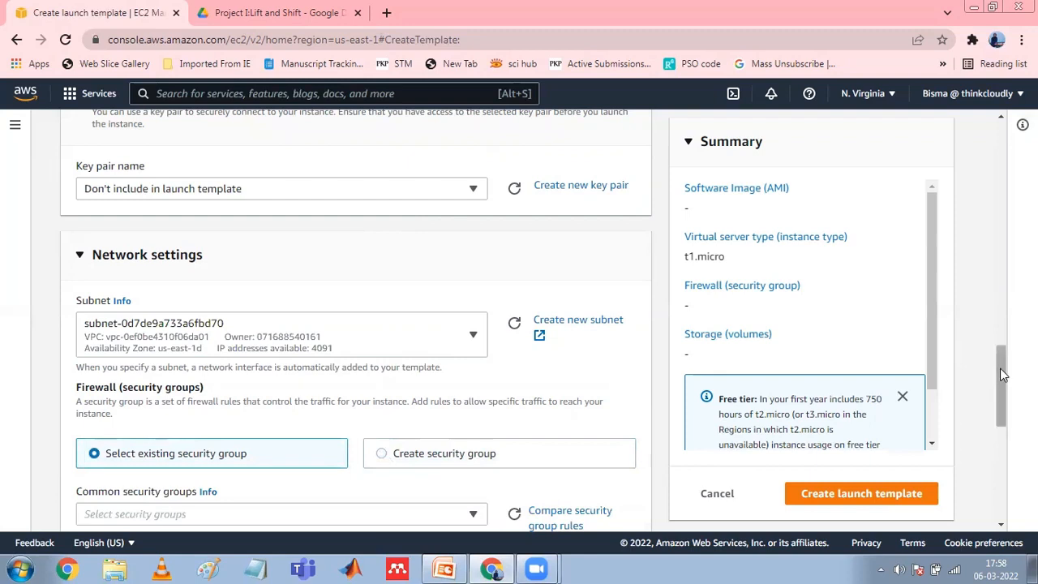
Expand the advanced network configuration and add the EFS-SG security group to network interface 1.
left_click_drag(1002, 389, 1005, 430)
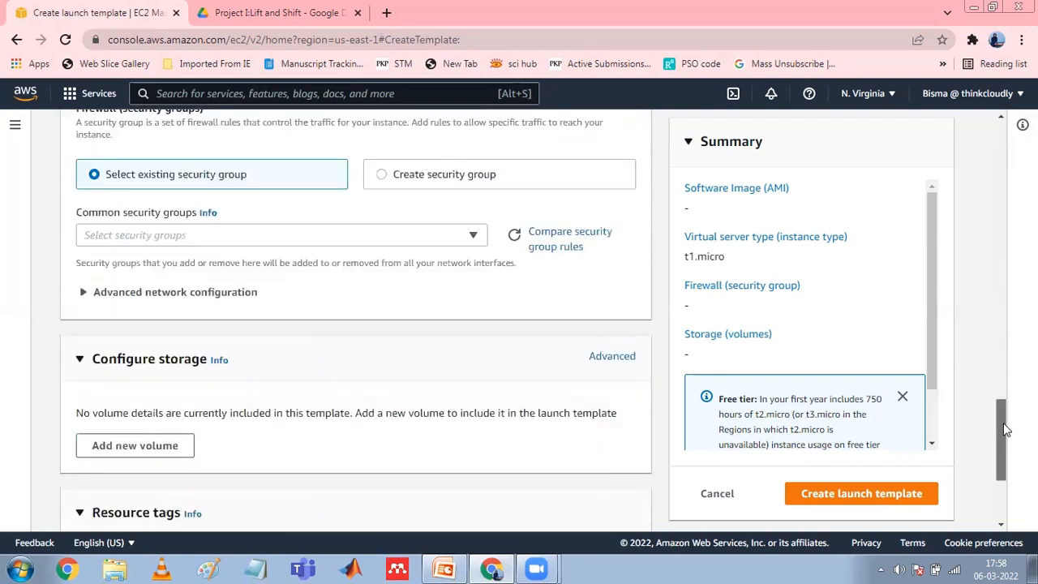
left_click(252, 296)
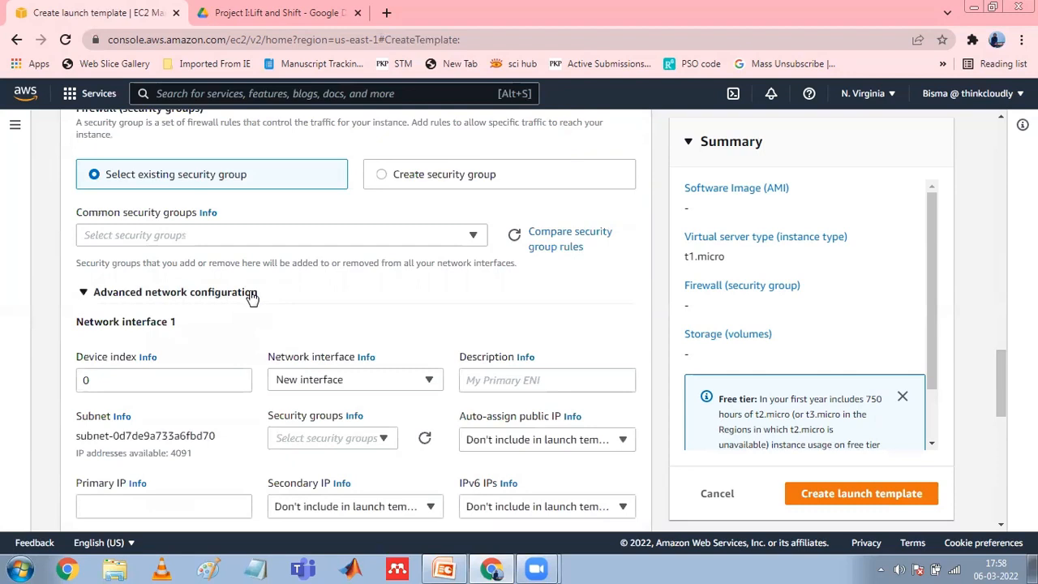
left_click(505, 442)
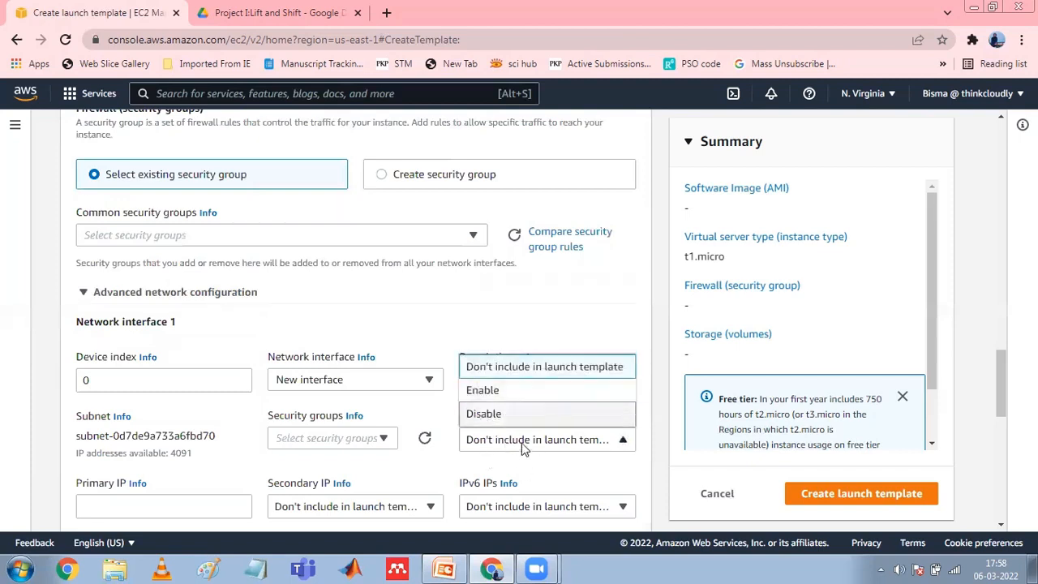
left_click(523, 447)
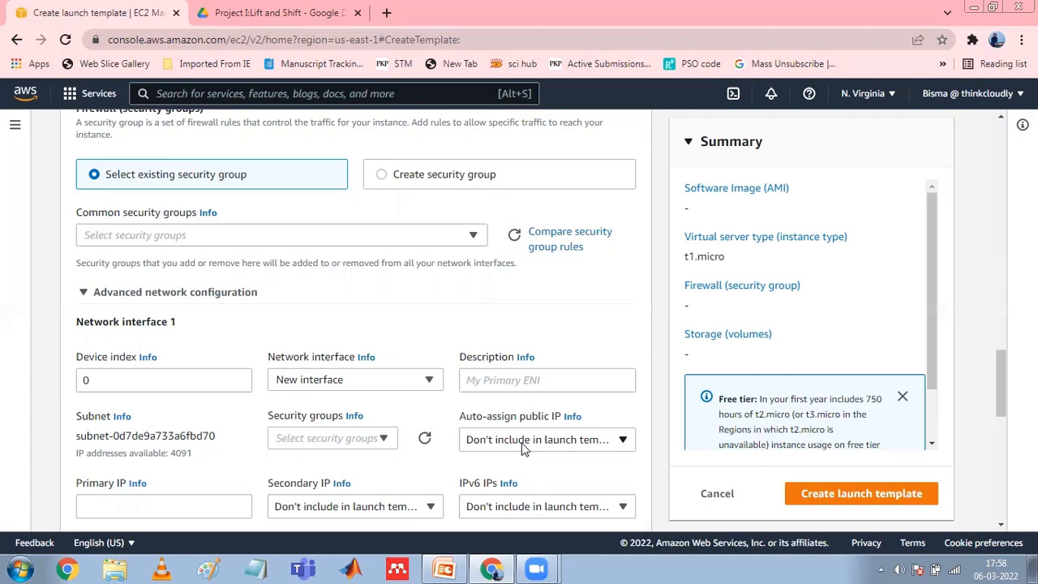
left_click(523, 448)
left_click(523, 449)
left_click(381, 441)
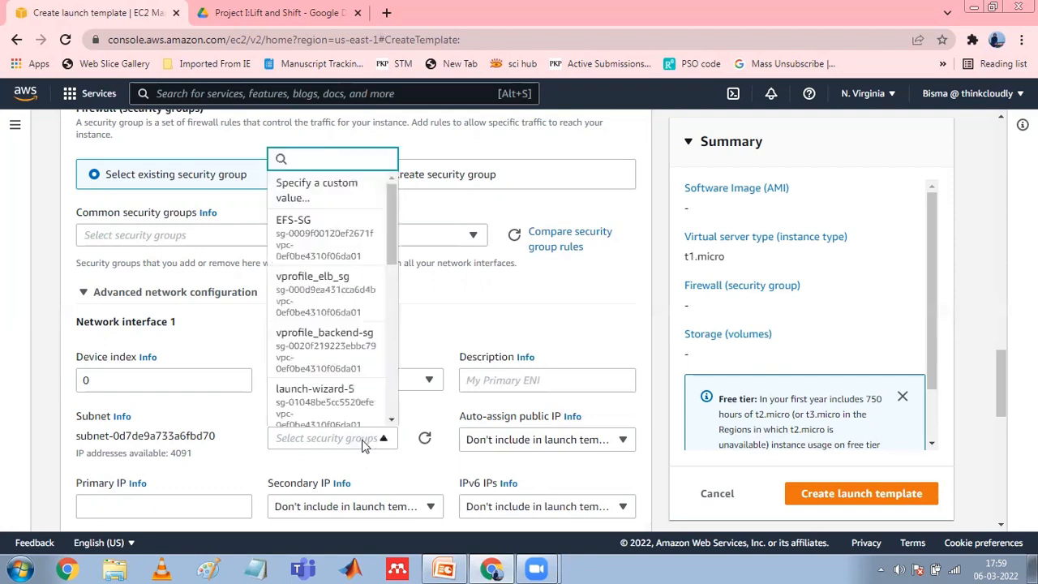
left_click(338, 238)
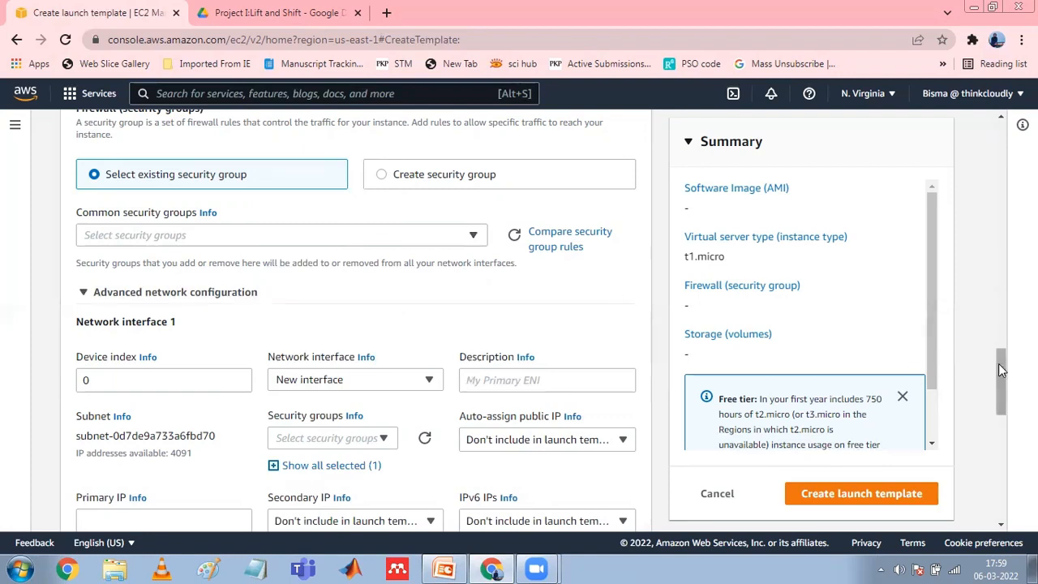
Set Delete on termination to Yes for network interface 1 and create the launch template.
left_click_drag(1000, 374, 999, 410)
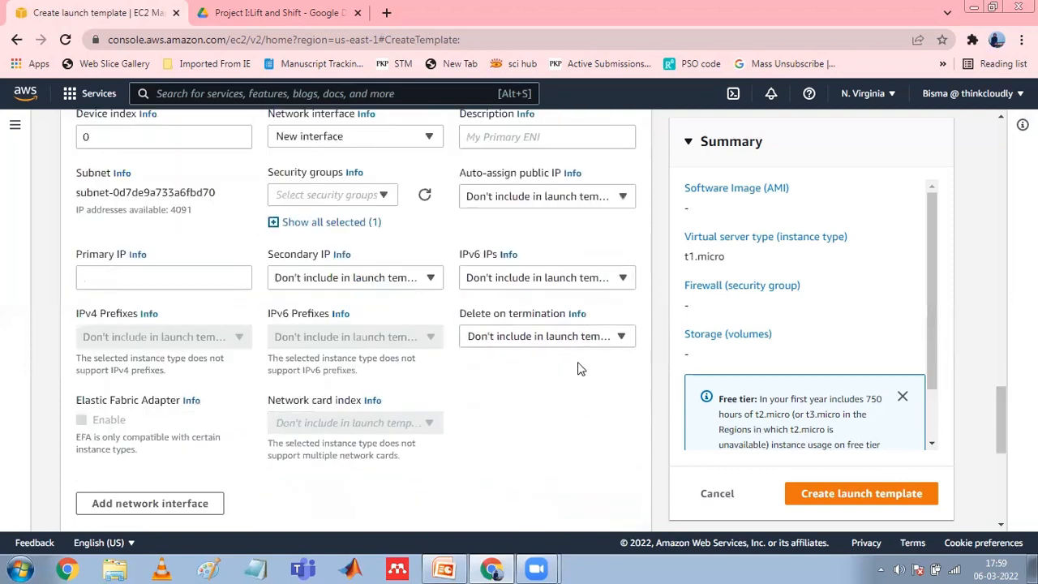
left_click(582, 337)
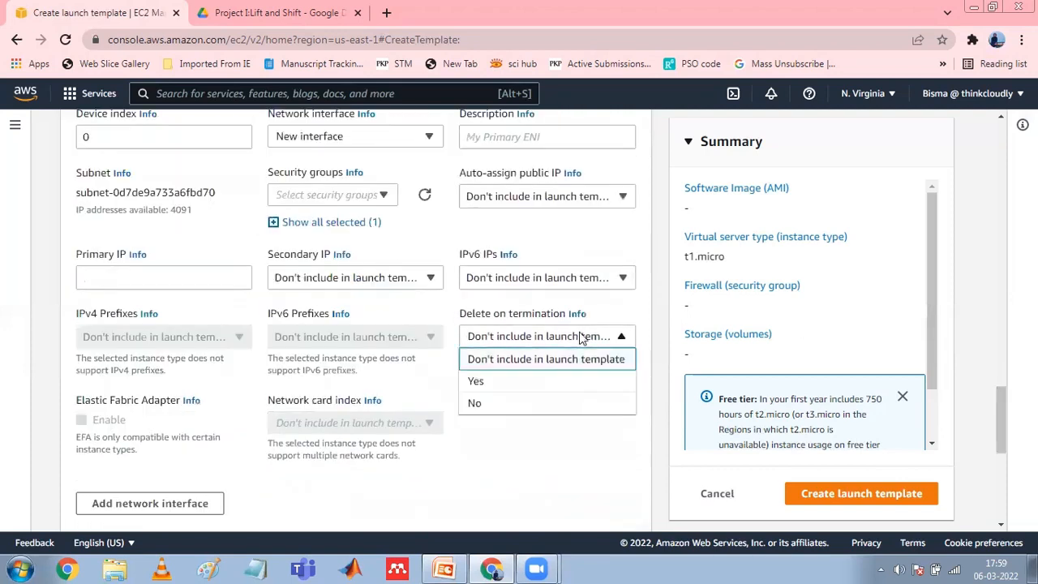
left_click(515, 382)
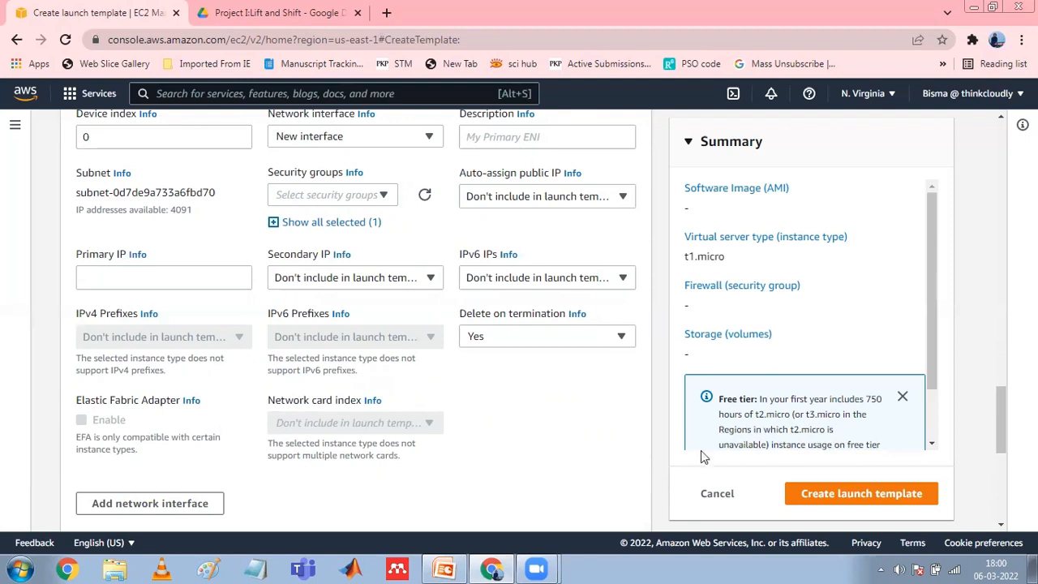
left_click(828, 492)
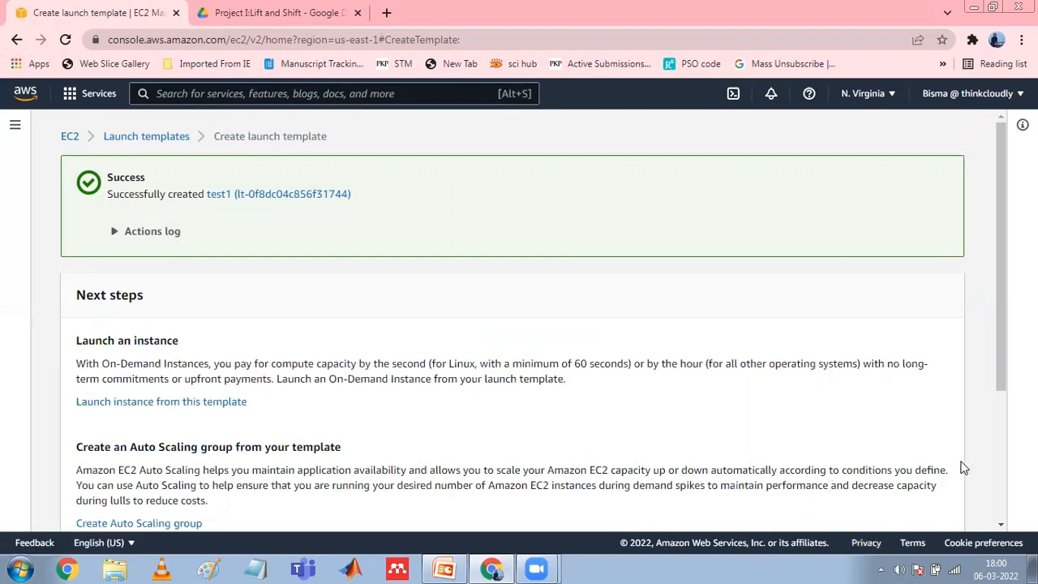
Open the list of launch templates and select test1 to view its details.
left_click_drag(1000, 350, 1000, 516)
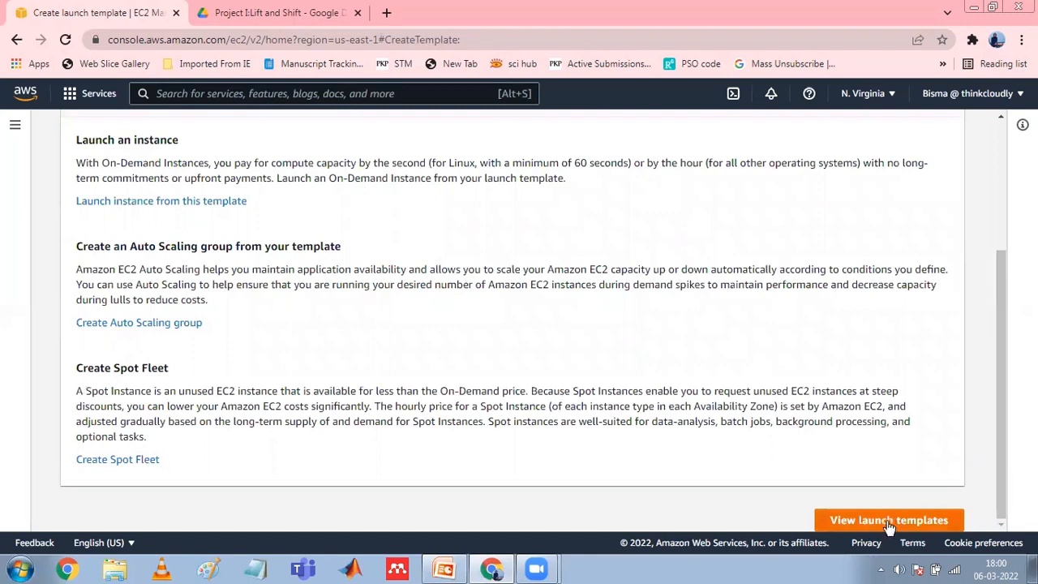
left_click(889, 523)
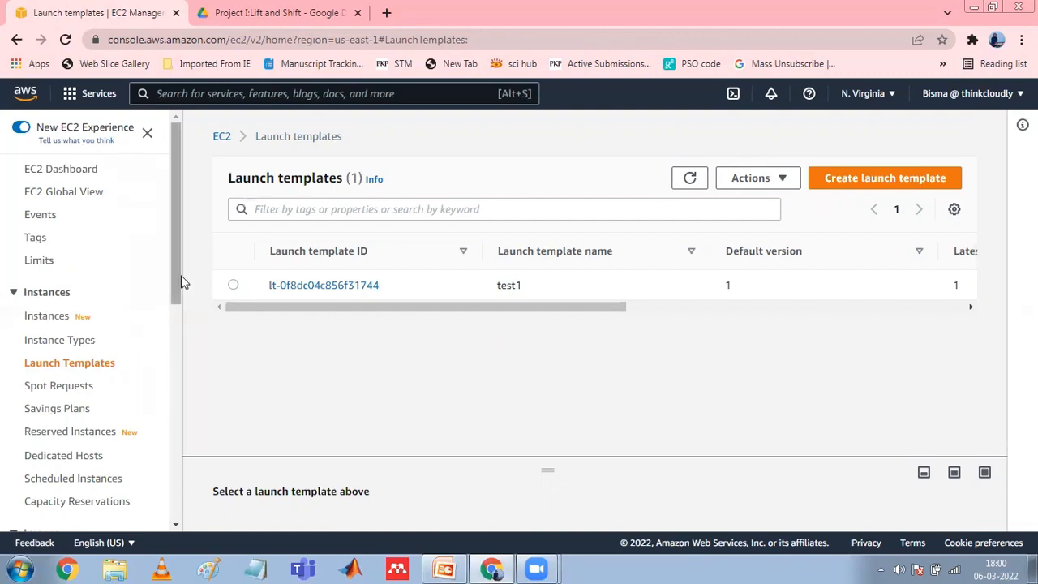
left_click_drag(181, 275, 181, 307)
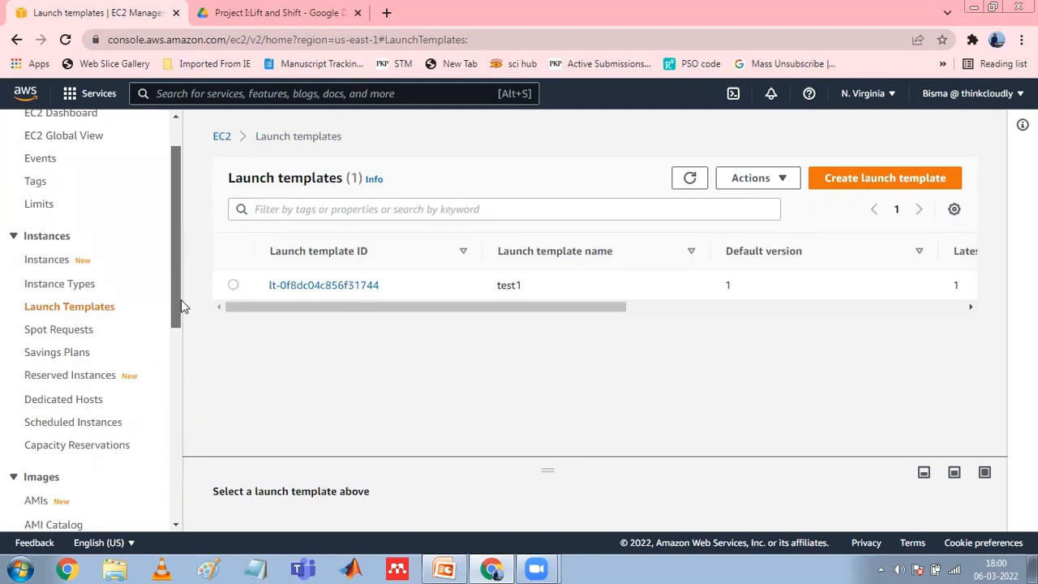
left_click_drag(182, 300, 182, 299)
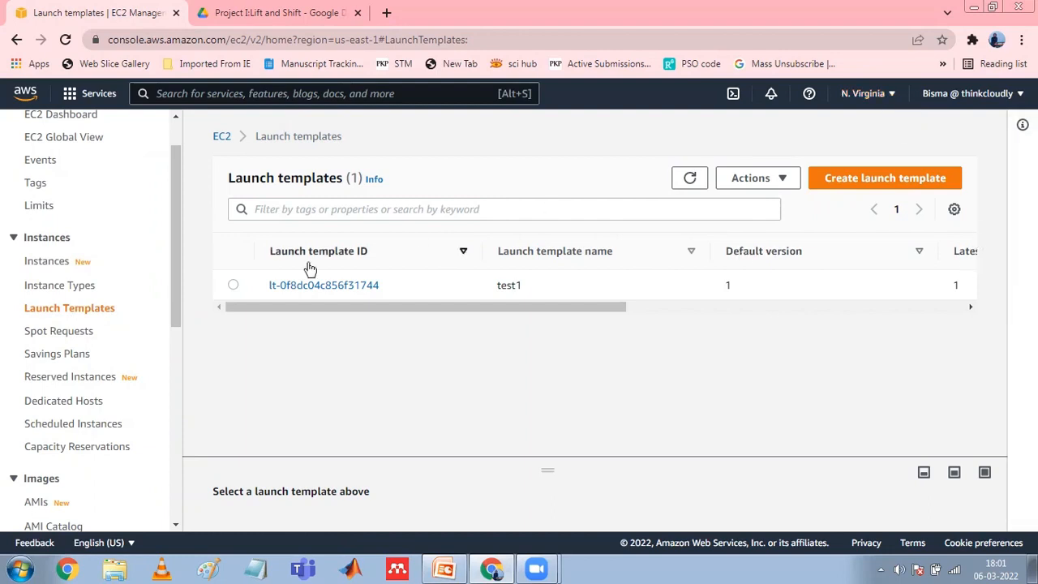
left_click(233, 286)
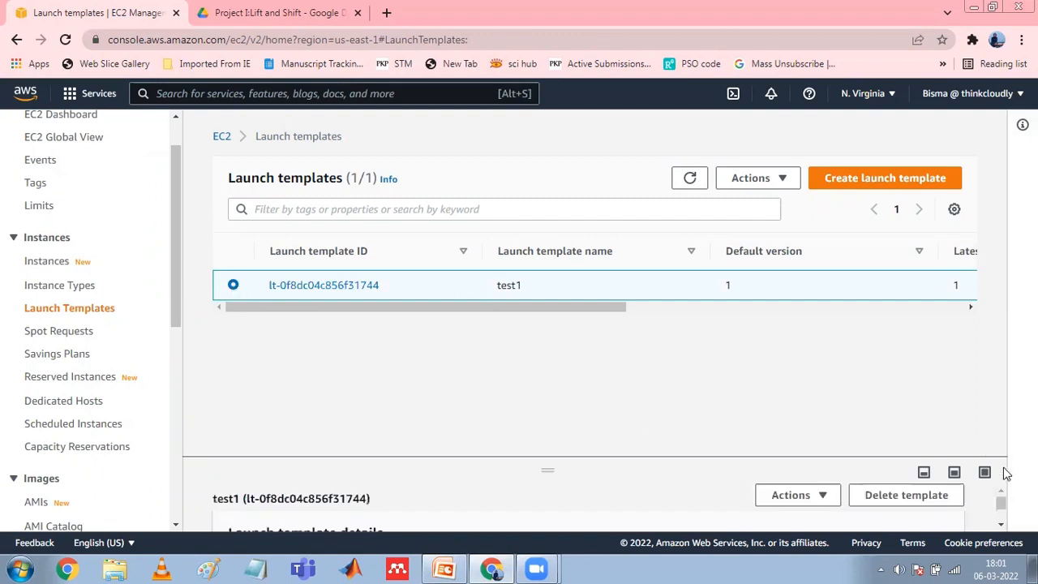
mouse_move(999, 503)
left_mouse_down()
mouse_move(1002, 524)
mouse_move(1003, 485)
left_mouse_up()
Look through the available instance types and the actions offered for them, and return to the launch templates list.
left_click(65, 289)
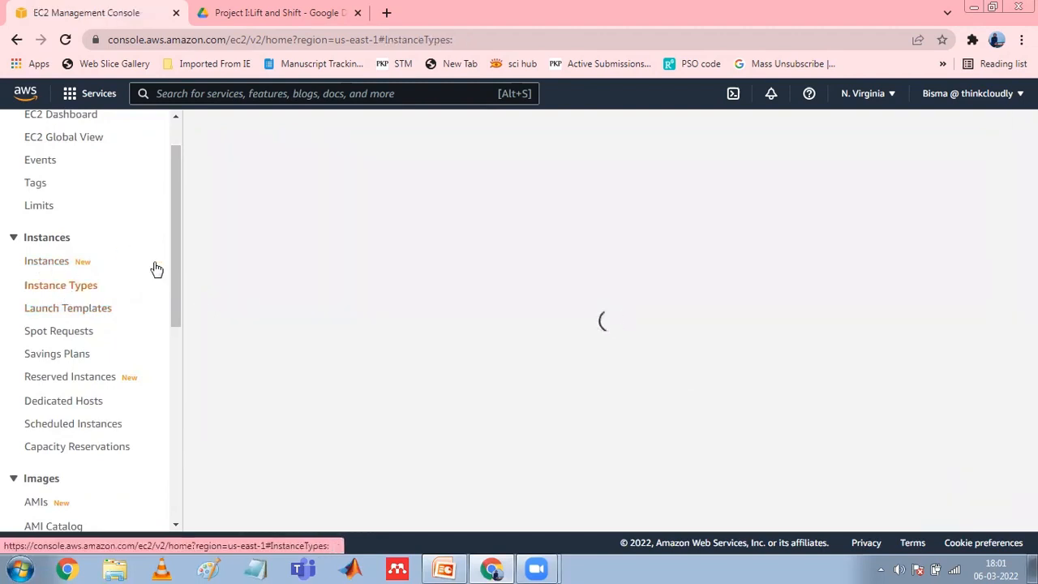
left_click_drag(176, 287, 175, 331)
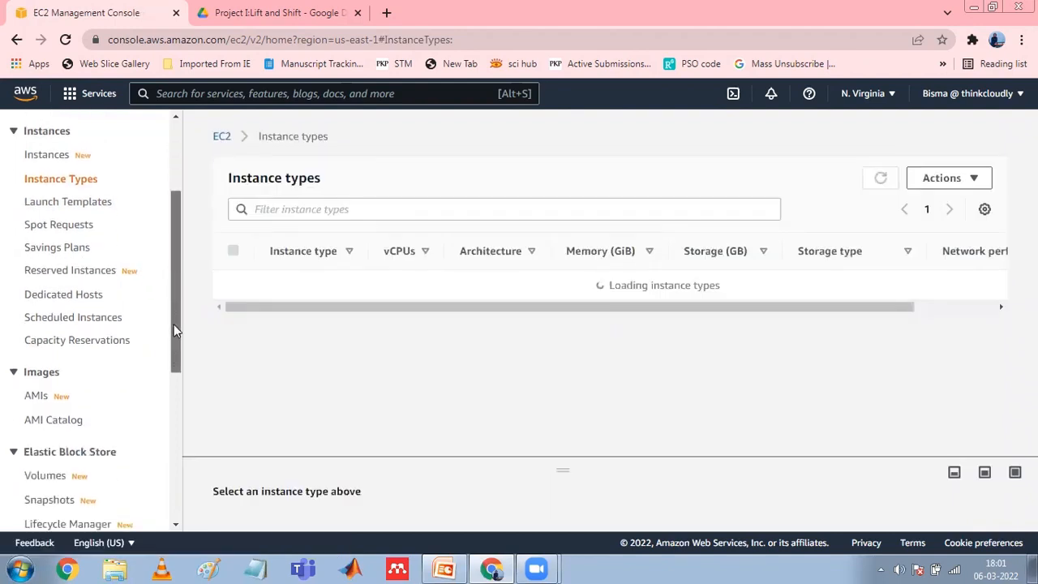
left_click_drag(173, 325, 174, 321)
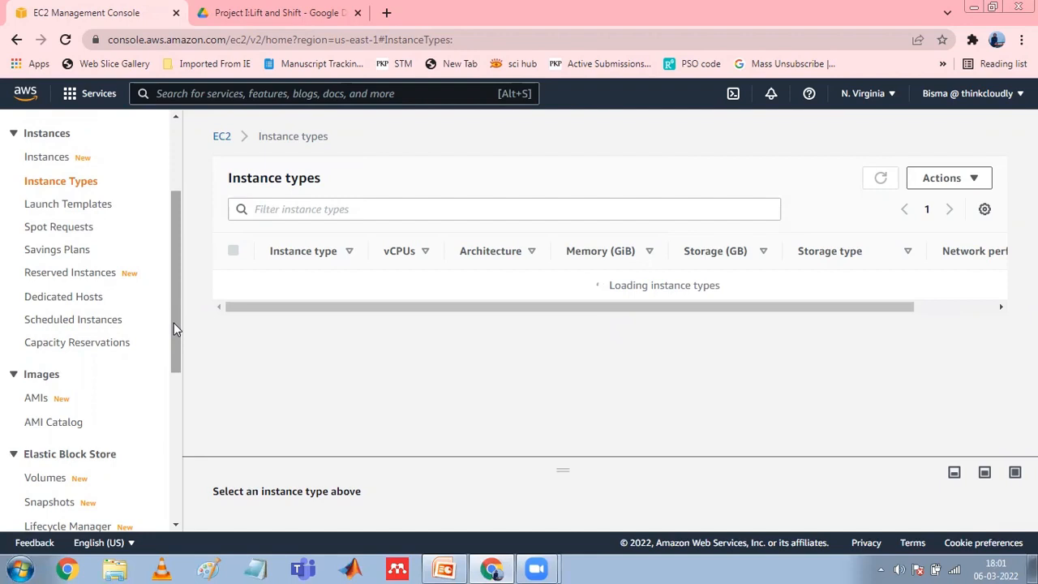
left_click(970, 179)
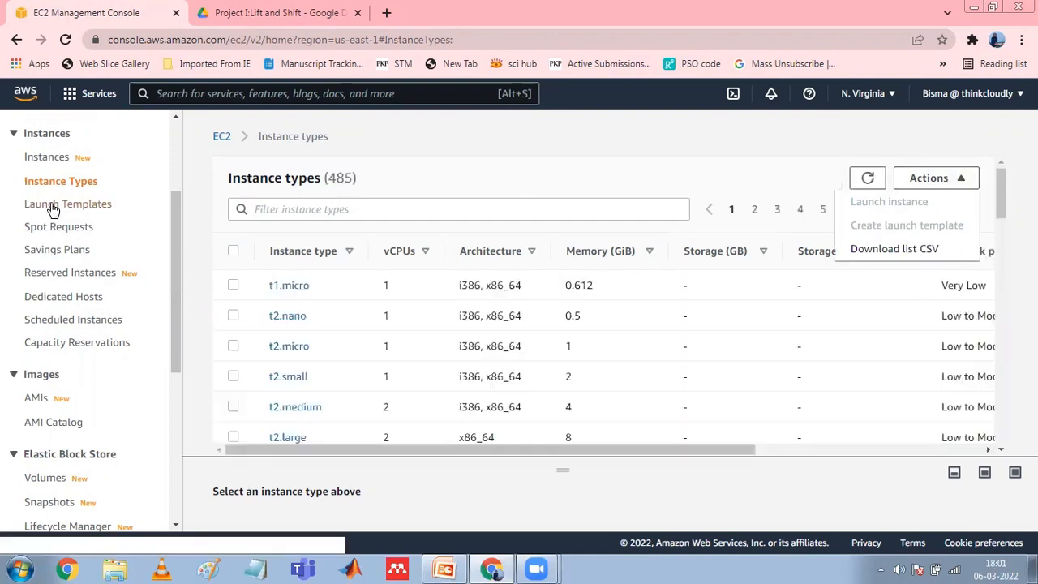
left_click(52, 208)
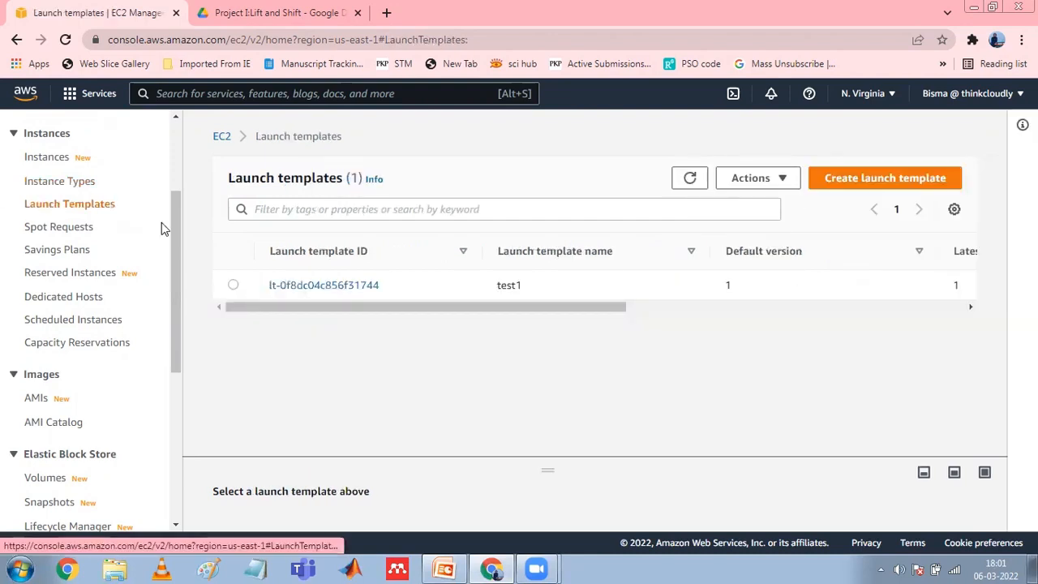
Go to the EC2 instances list and start the wizard for launching a new instance.
left_click(49, 157)
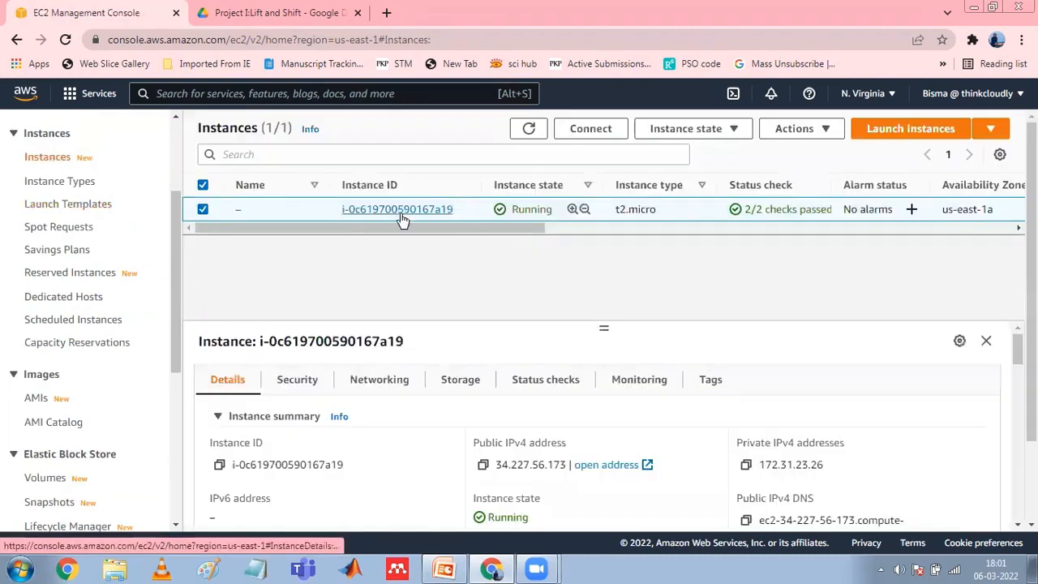
left_click(816, 136)
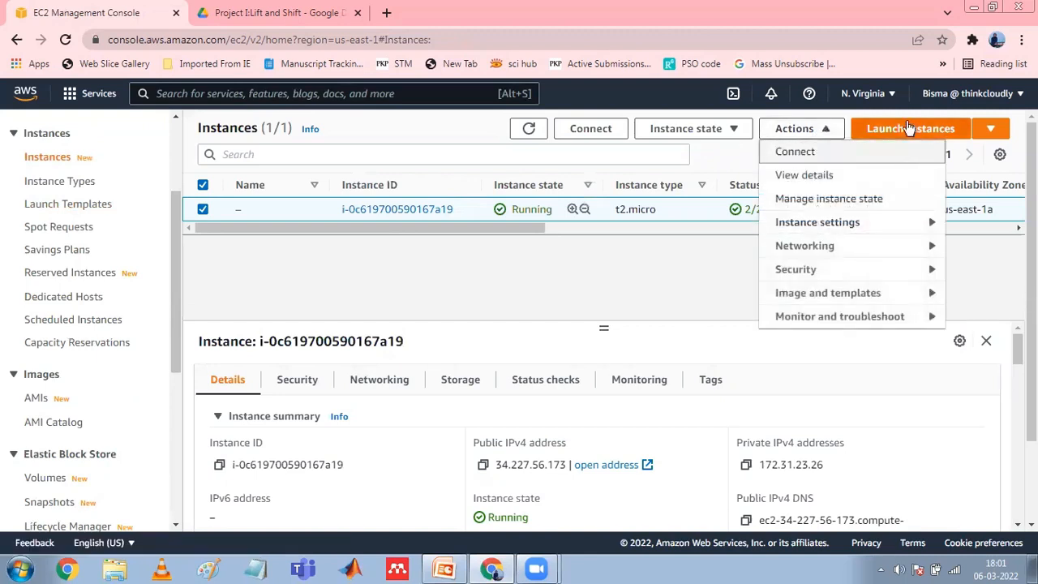
left_click(992, 131)
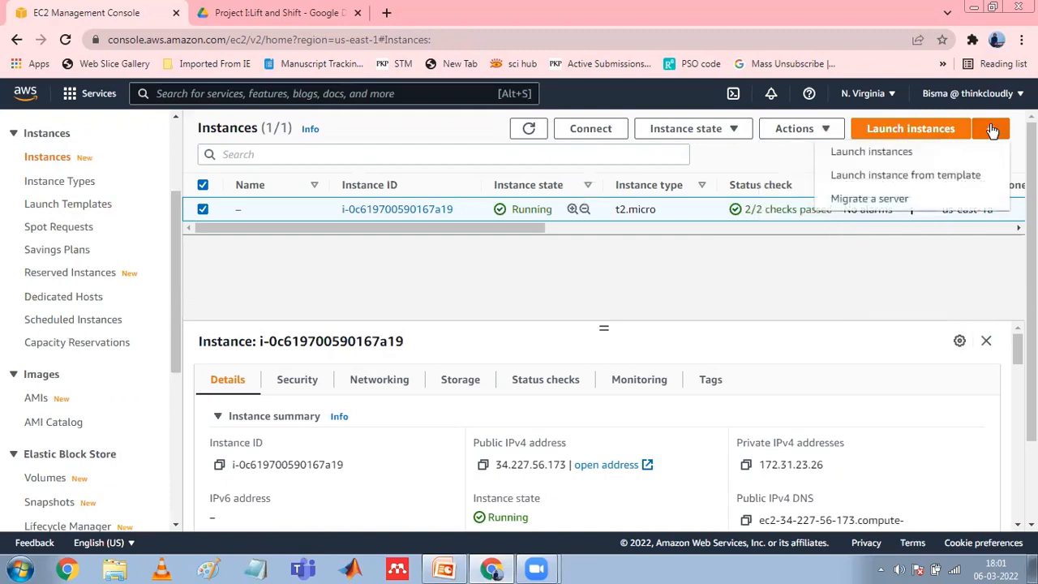
left_click(874, 152)
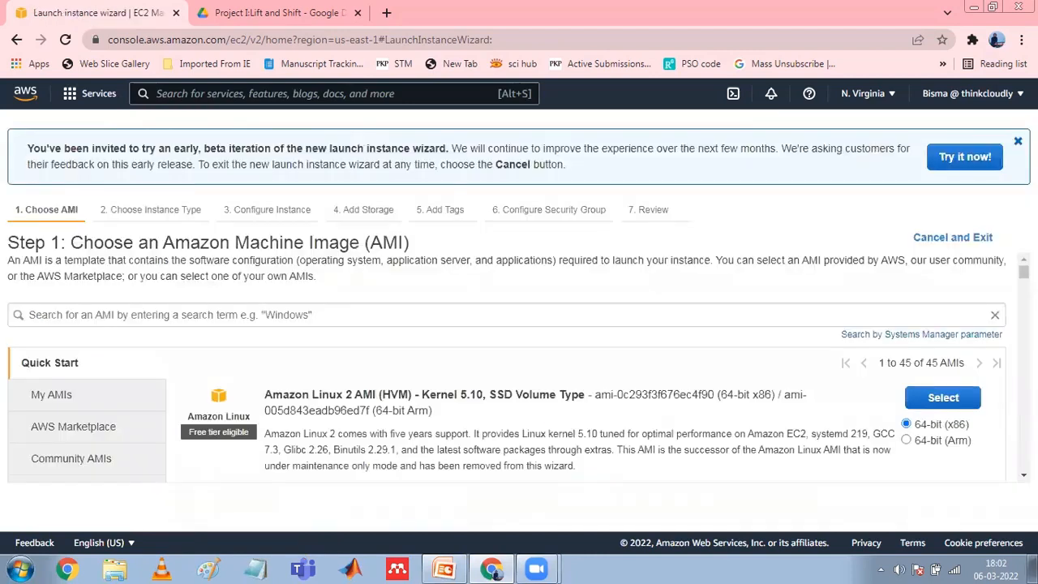
Dismiss the beta wizard invitation and choose the 64-bit (x86) Amazon Linux 2 AMI (HVM) - Kernel 5.10, SSD Volume Type.
mouse_move(1023, 271)
left_mouse_down()
mouse_move(1023, 458)
mouse_move(1023, 268)
left_mouse_up()
left_click(1018, 141)
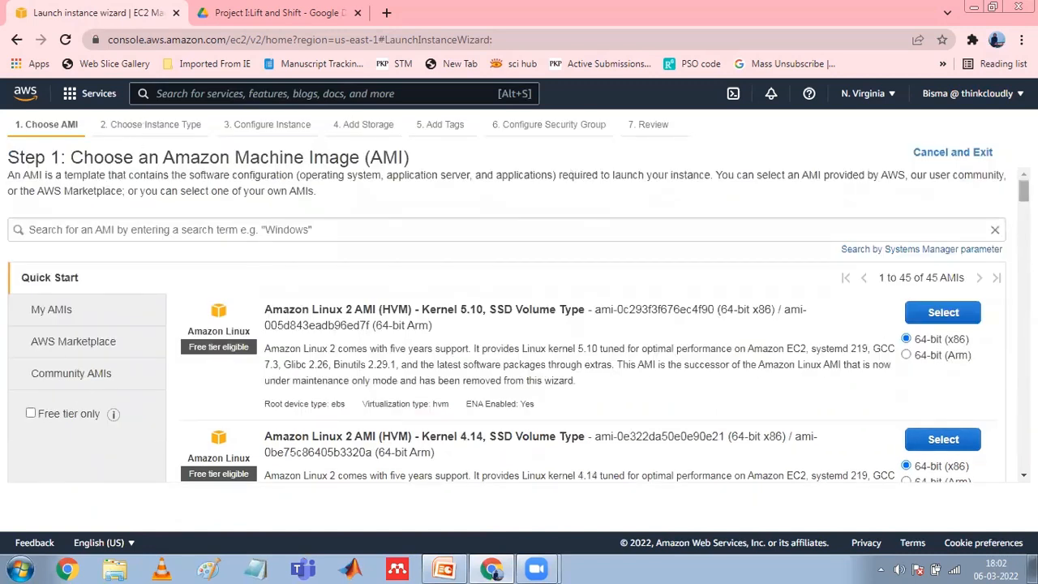
mouse_move(1024, 188)
left_mouse_down()
mouse_move(1023, 459)
mouse_move(1023, 192)
left_mouse_up()
left_click(954, 316)
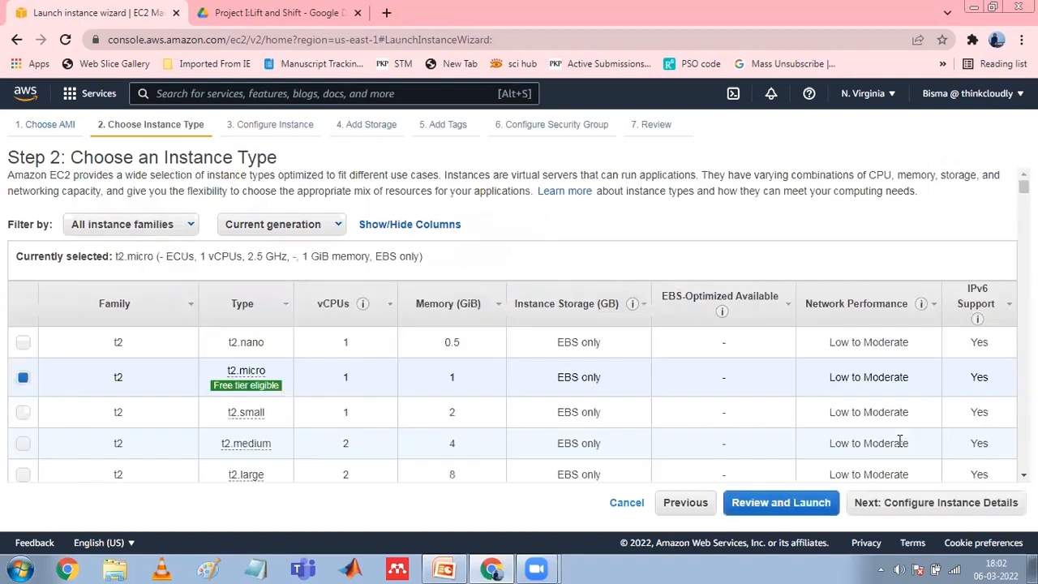
Keep the t2.micro type and default instance details, and launch the instance with the existing EBS key pair, acknowledging private key access.
left_click(894, 504)
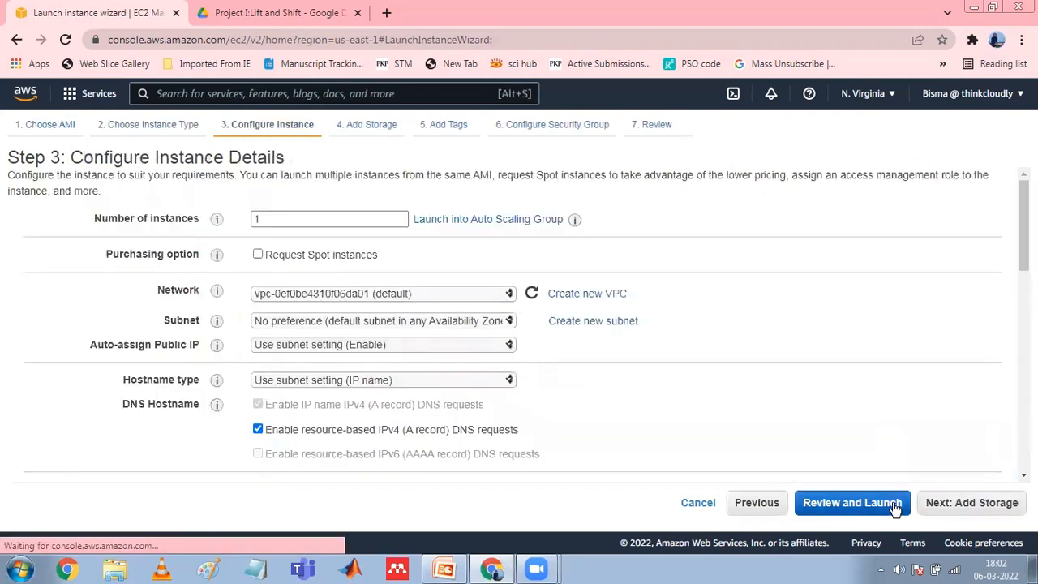
left_click(895, 504)
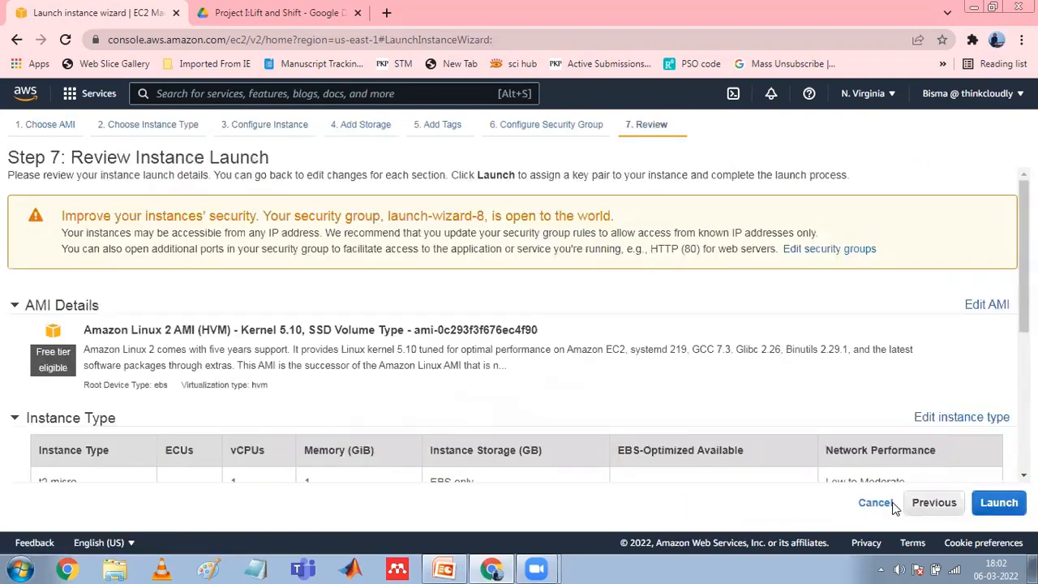
left_click(978, 505)
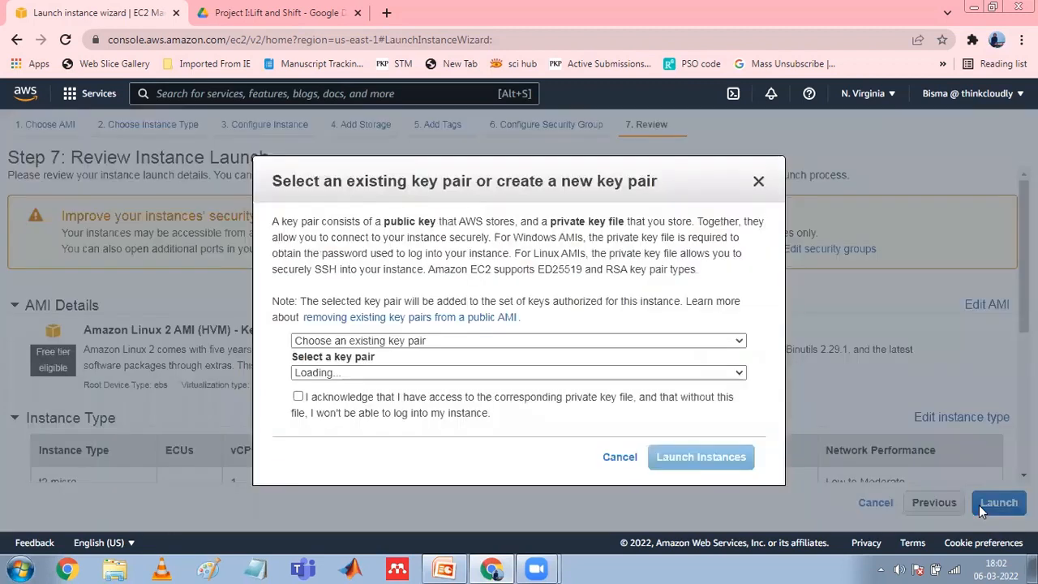
left_click(298, 395)
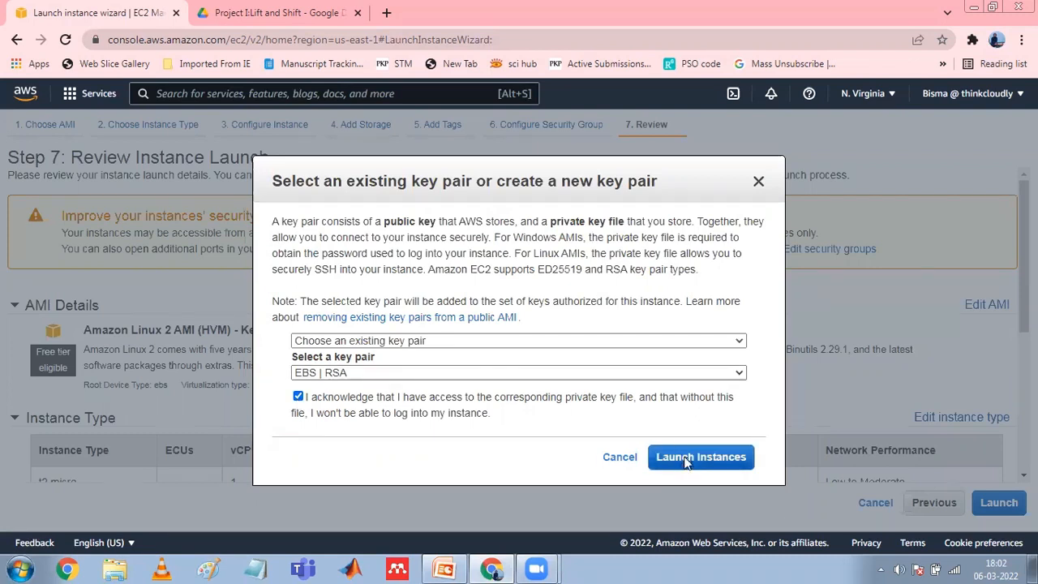
left_click(685, 458)
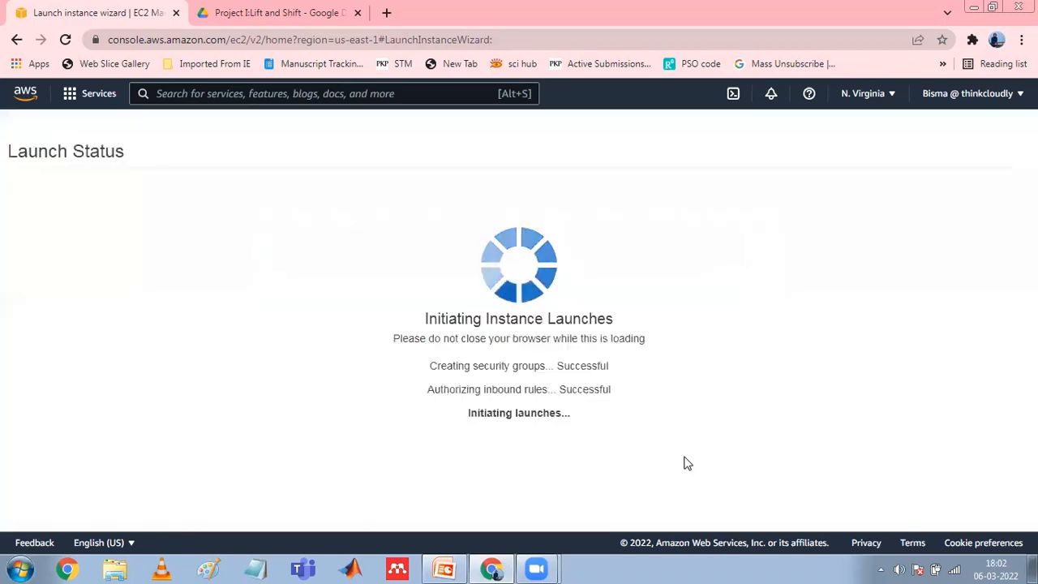